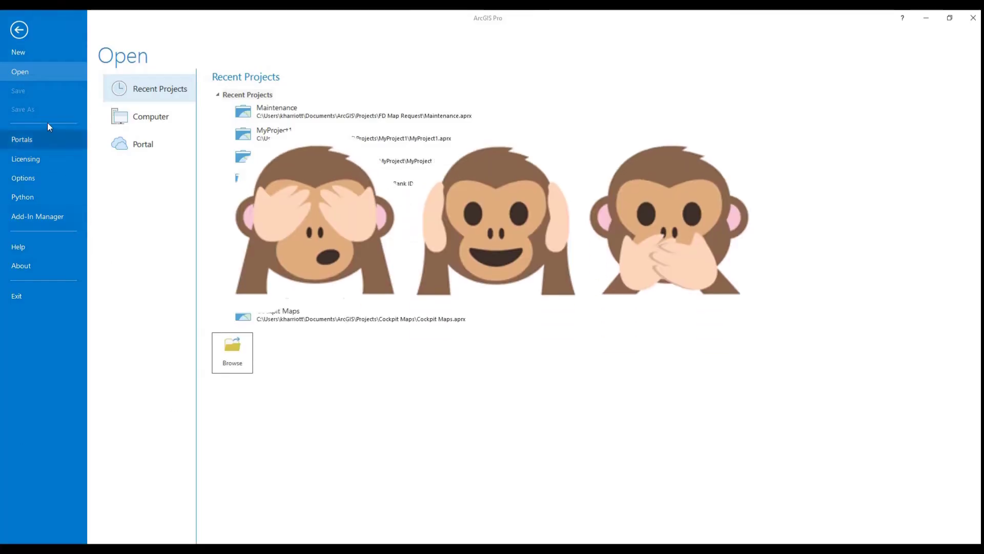
Step: Create a new project from the Blank template named MyArcgisProProject
left_click(16, 55)
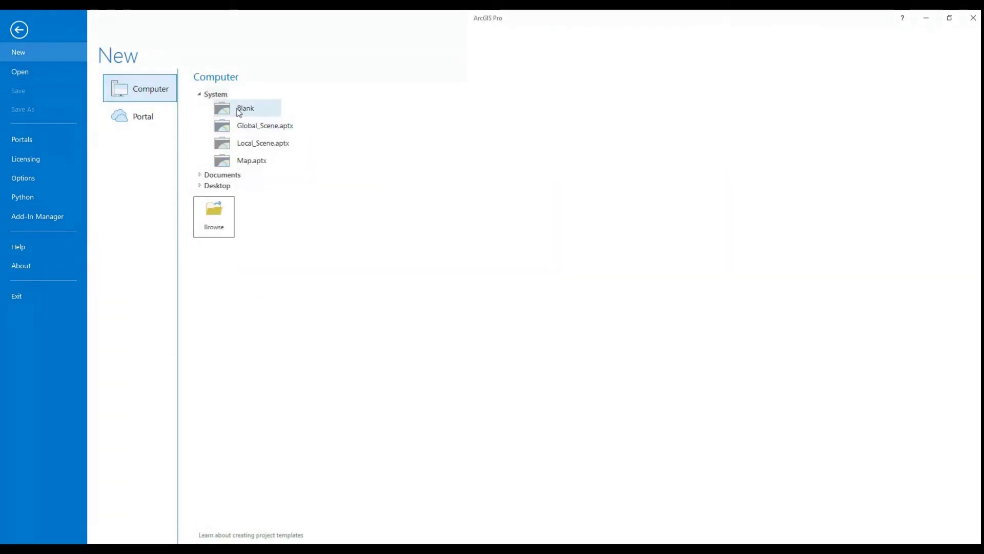
left_click(243, 108)
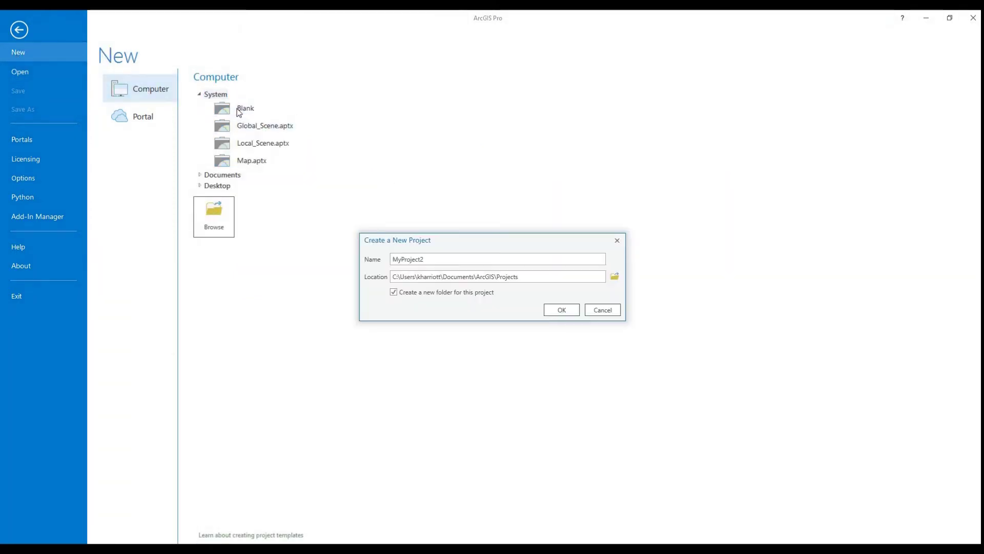
left_click_drag(428, 259, 312, 266)
type("My")
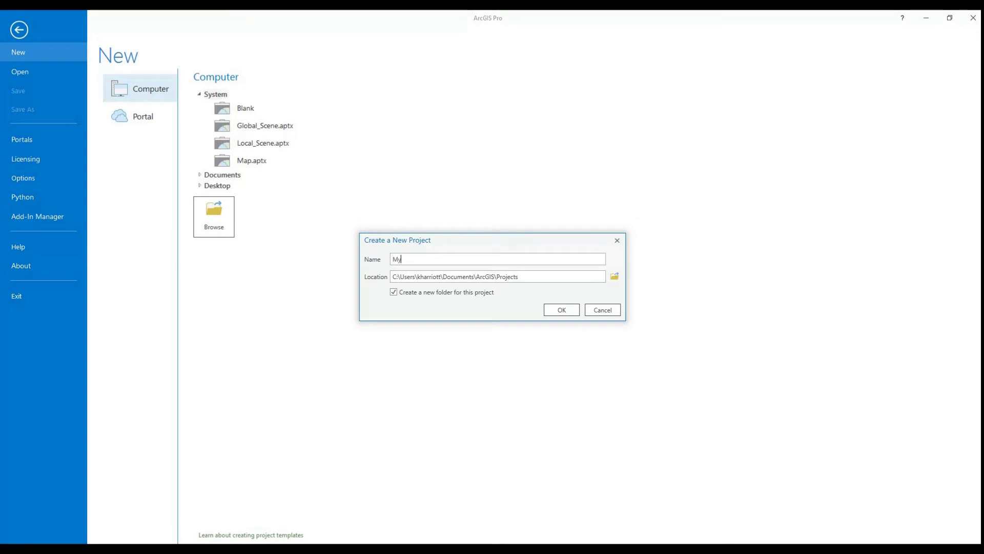
type("ArcGIS")
type("ProProject")
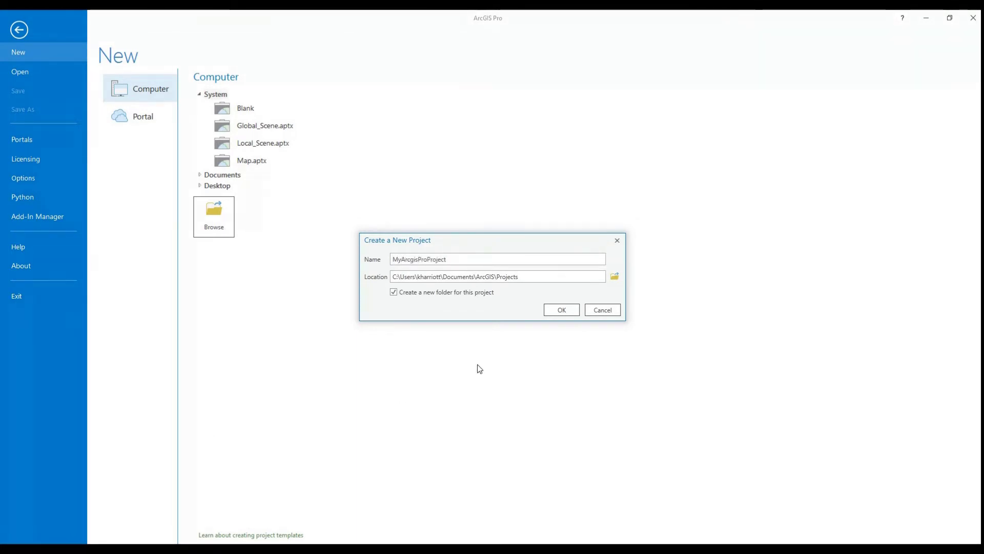
left_click(561, 310)
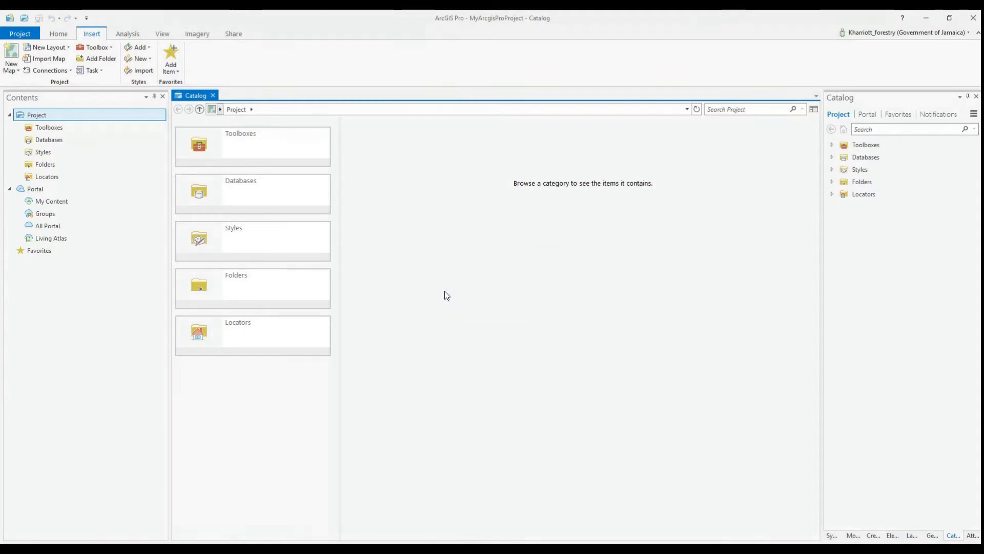
Step: Expand Folders, Locators and Databases to show Esri World Geocoder and MyArcgisProProject.gdb
left_click(831, 181)
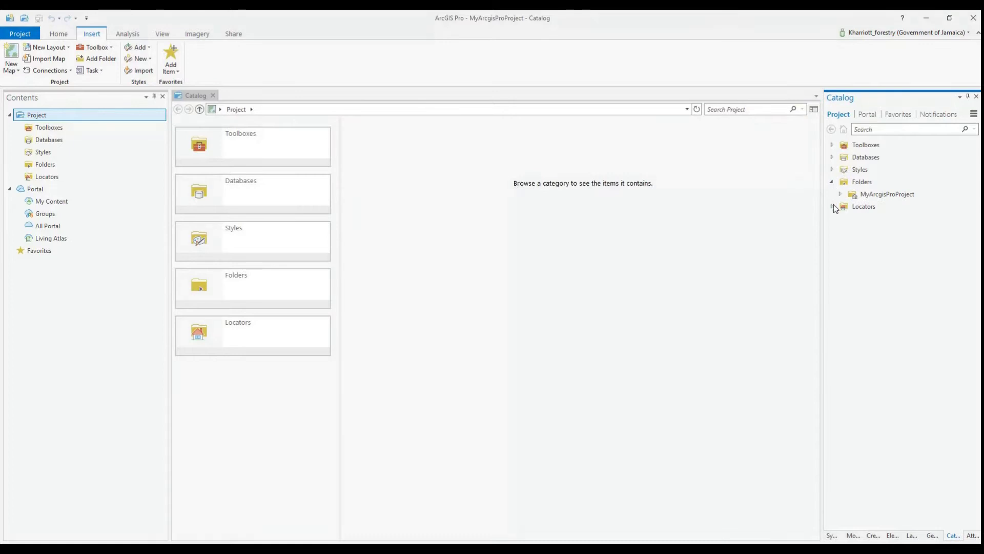
left_click(832, 206)
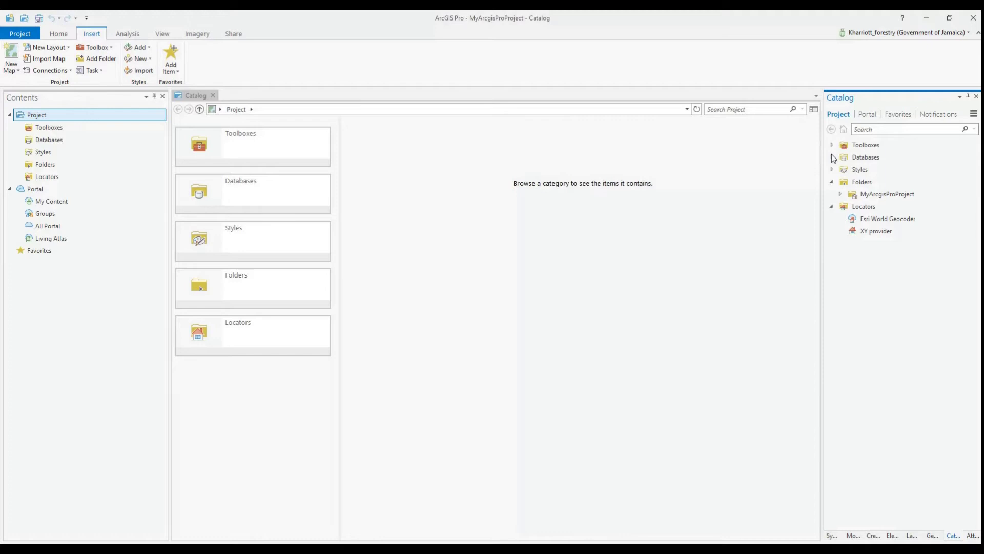
left_click(830, 157)
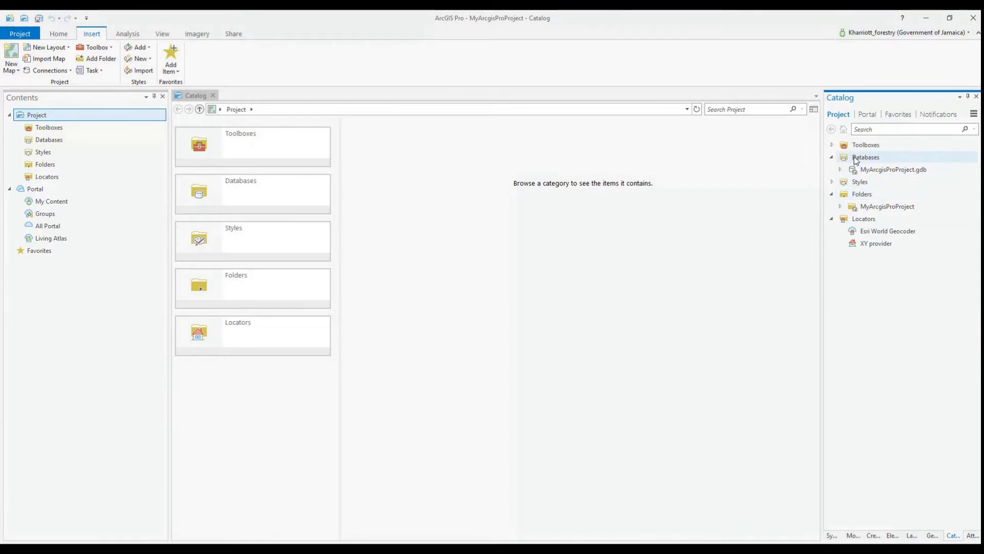
Step: Add ArcGIS_Demo.gdb from Documents > 2018 ArcGIS to the project's databases
right_click(854, 156)
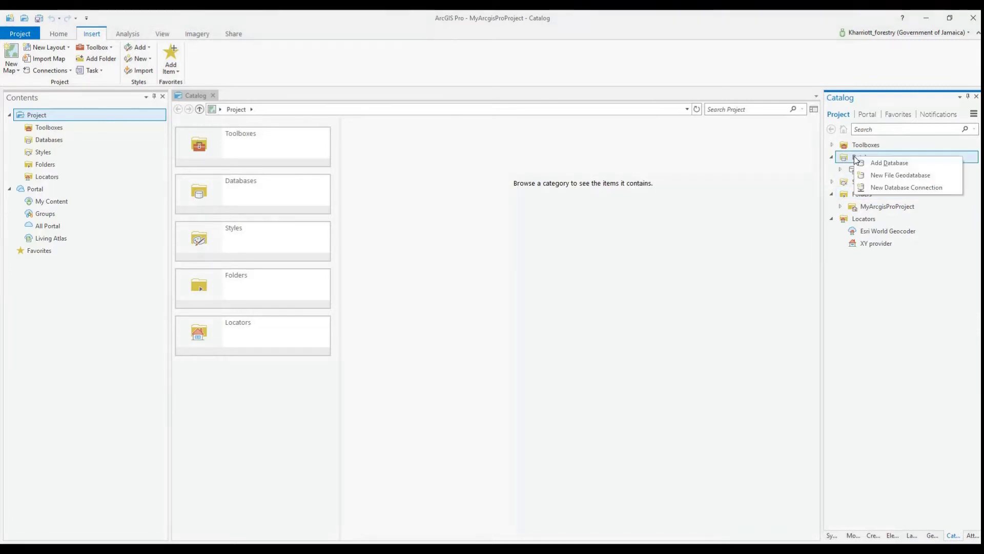
left_click(874, 165)
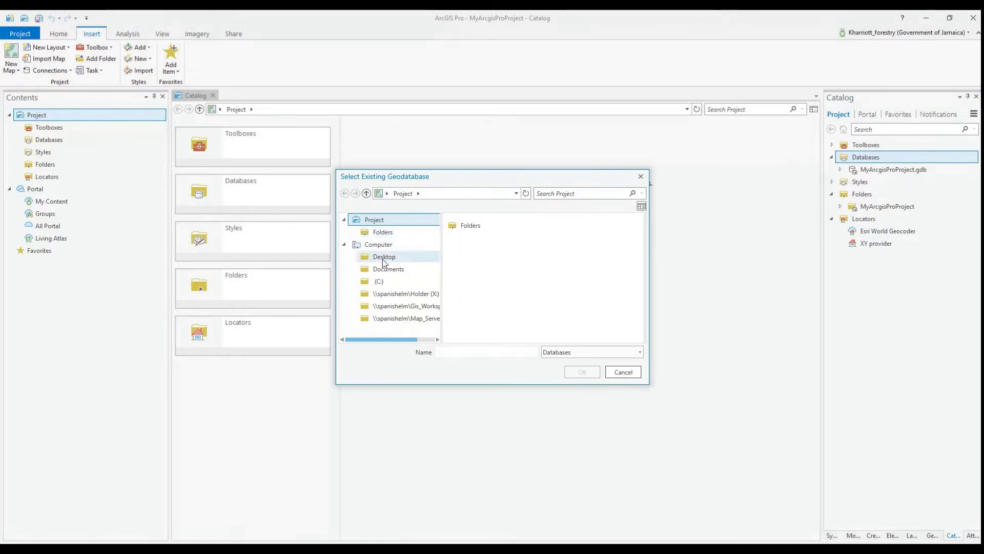
left_click(381, 271)
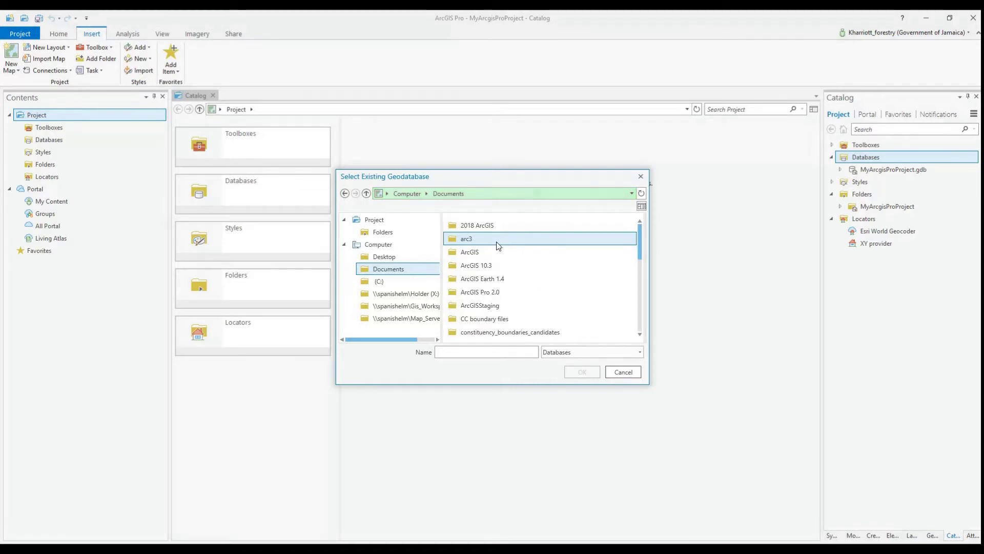
left_click(479, 229)
double_click(478, 228)
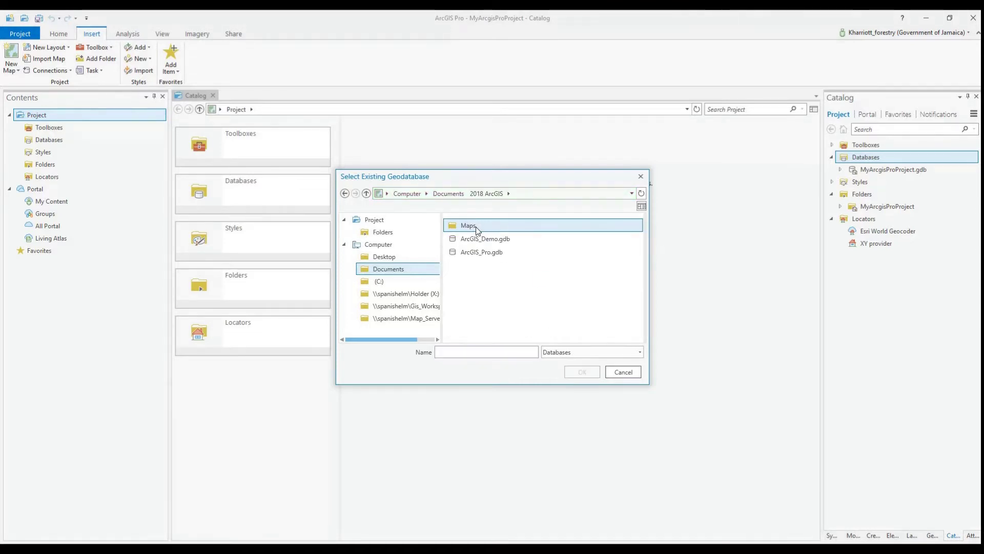
left_click(477, 242)
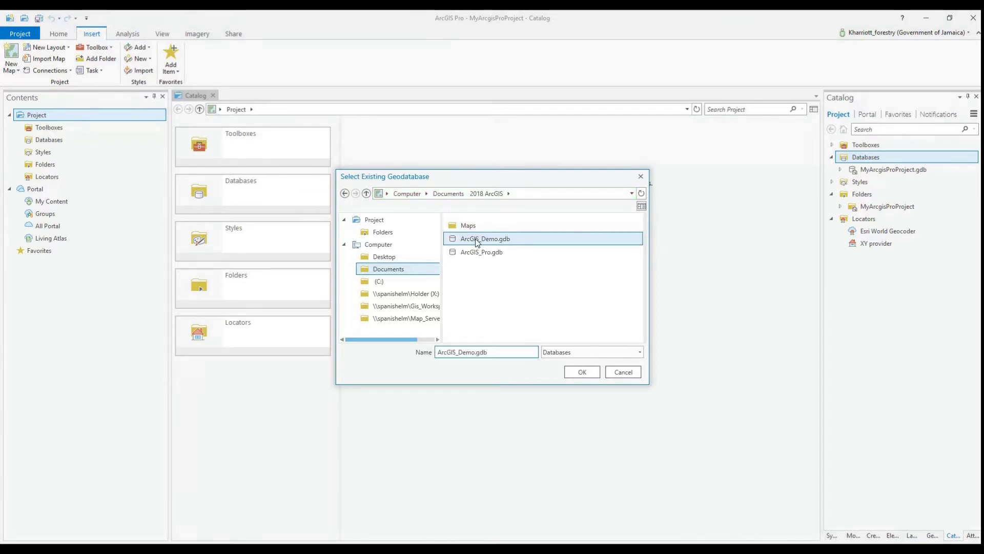
left_click(578, 372)
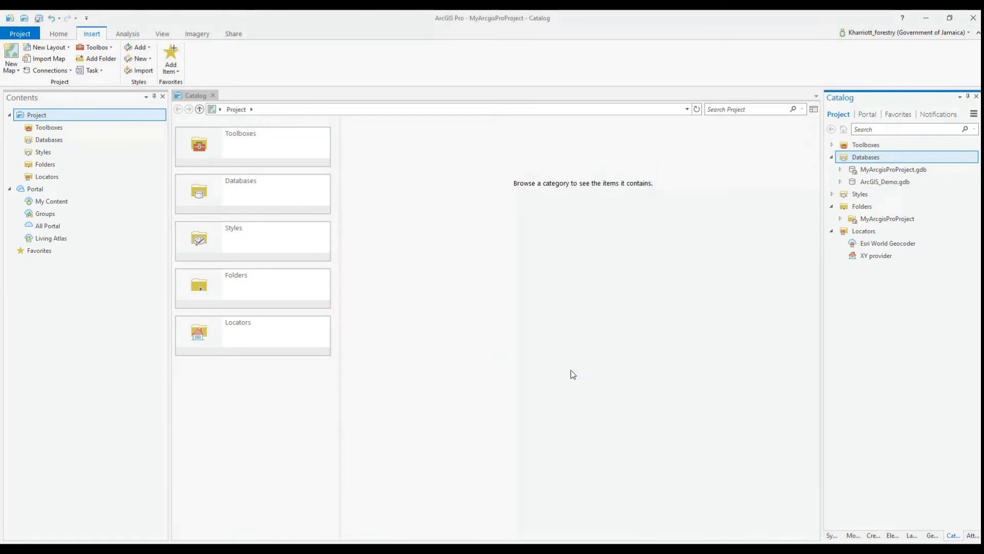
Step: Expand ArcGIS_Demo.gdb to list its feature classes and insert a new map
left_click(841, 182)
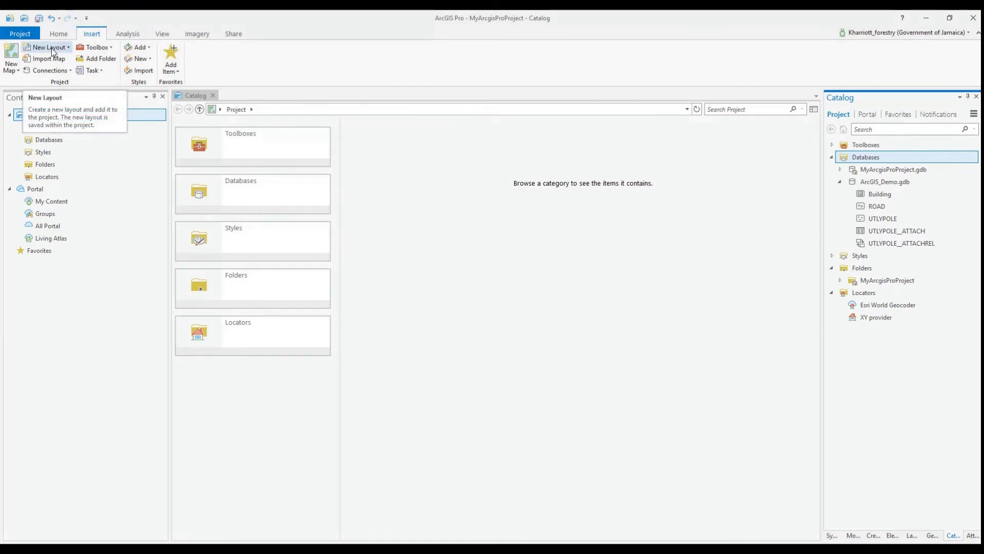
left_click(11, 57)
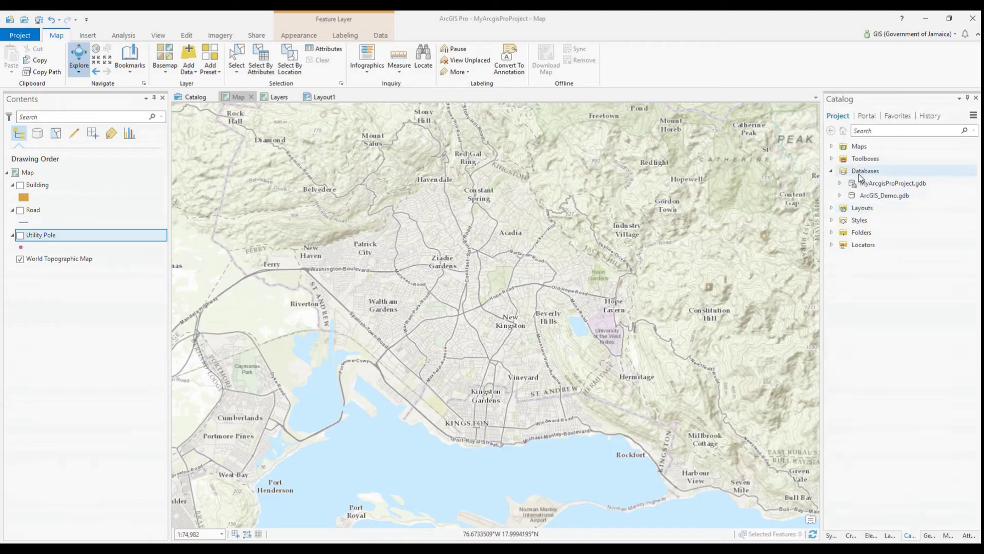
Step: Create a SQL Server database connection to NFAGDB using operating system authentication
right_click(860, 175)
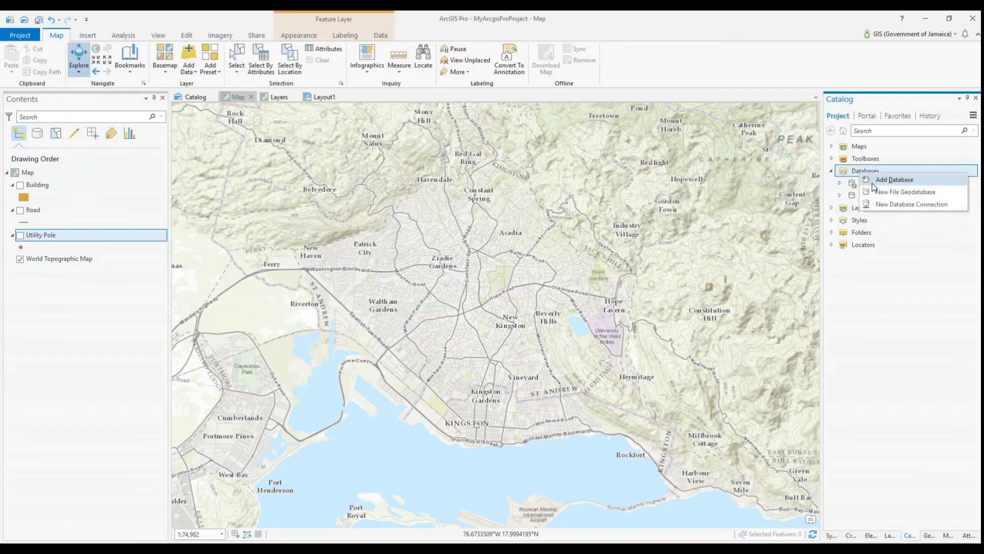
left_click(898, 205)
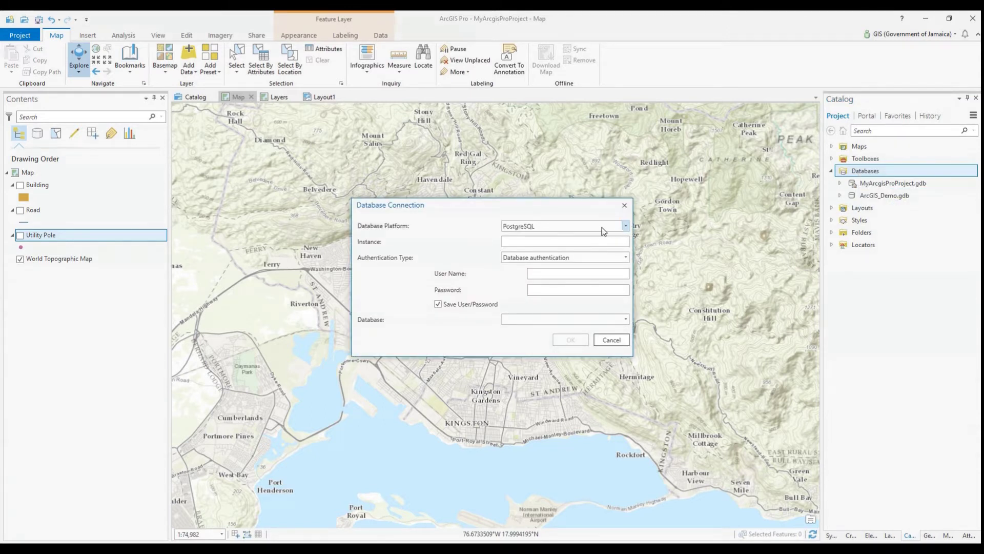
left_click(626, 228)
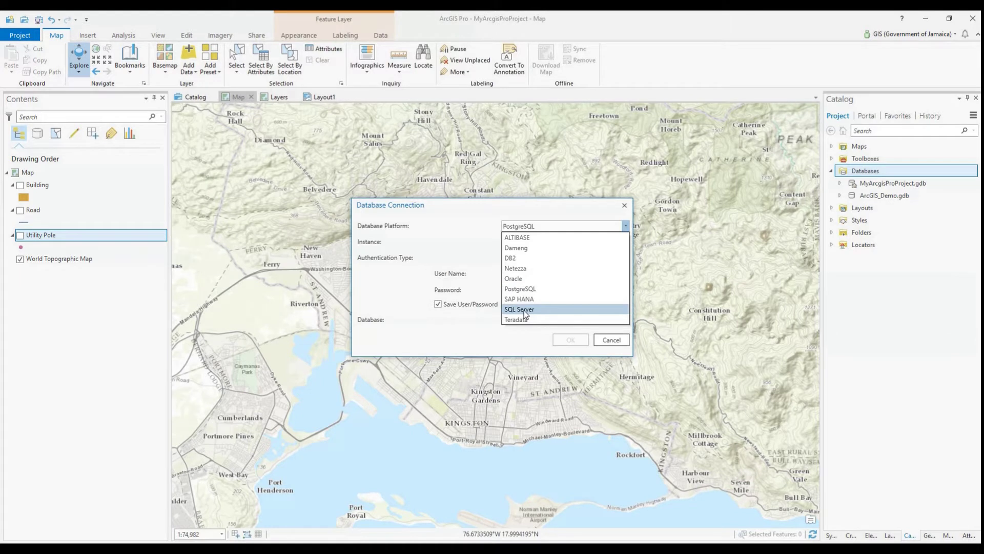
left_click(523, 310)
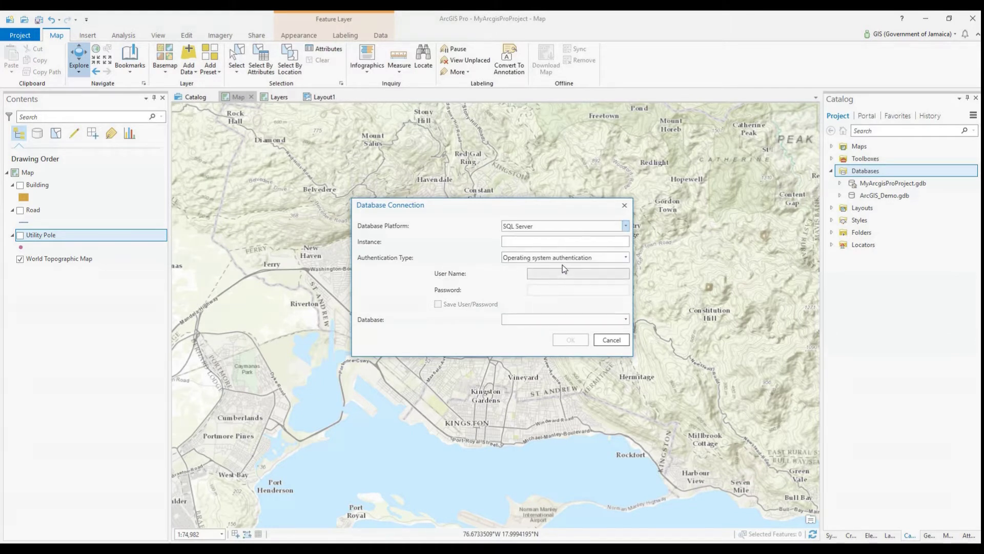
left_click(571, 243)
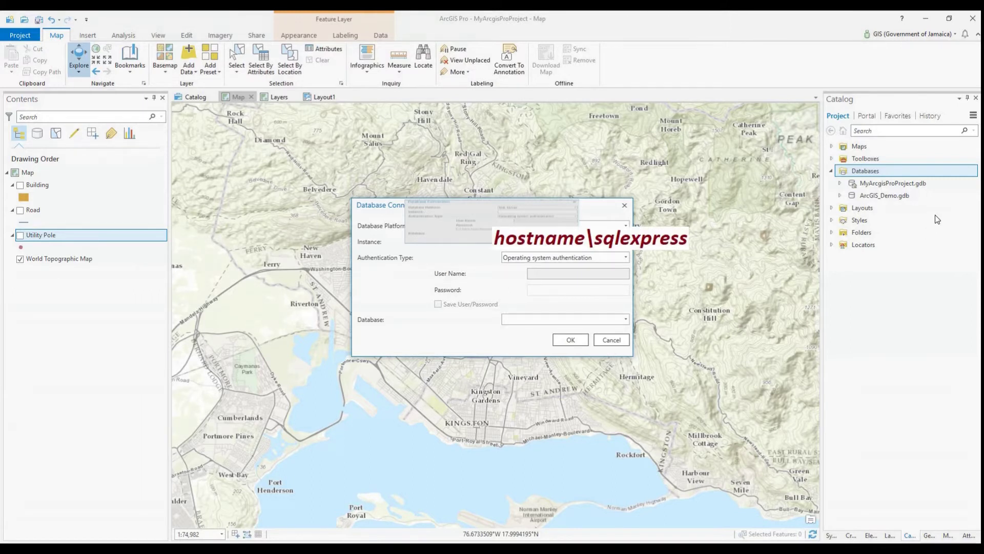
left_click(627, 260)
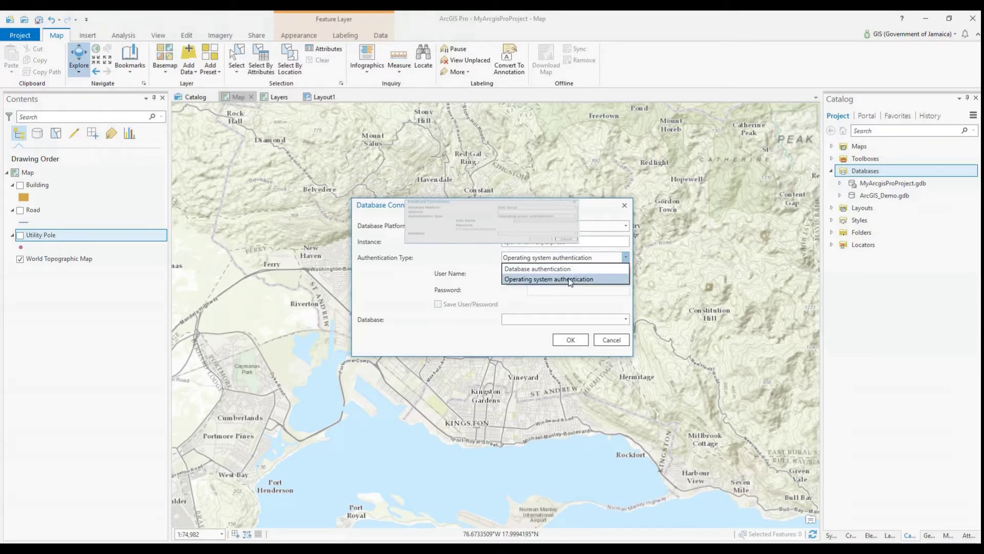
left_click(555, 268)
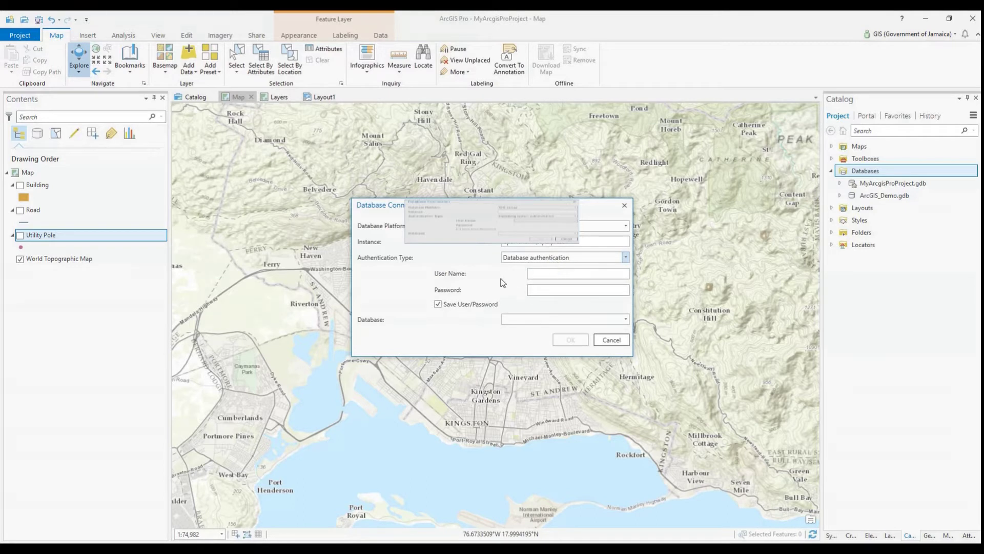
key("Up")
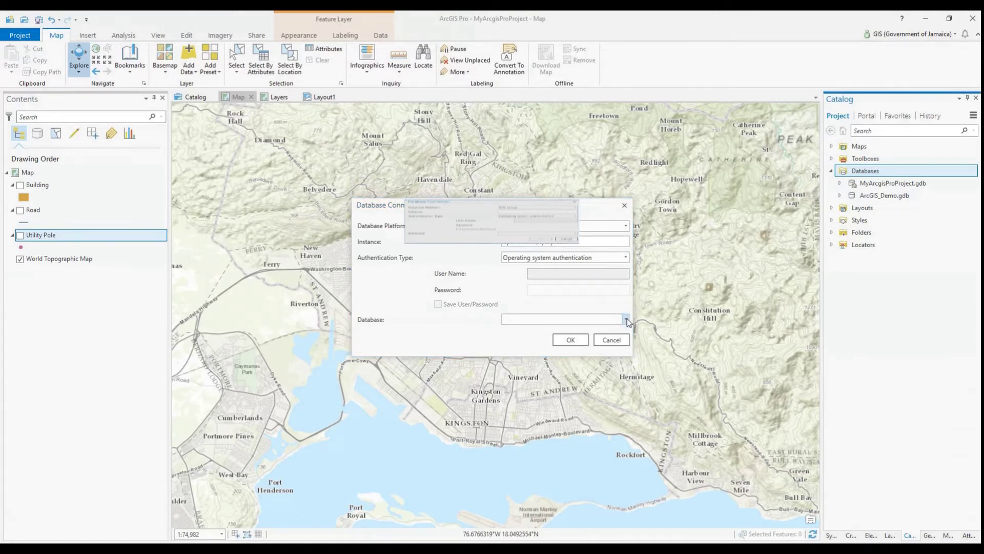
left_click(626, 318)
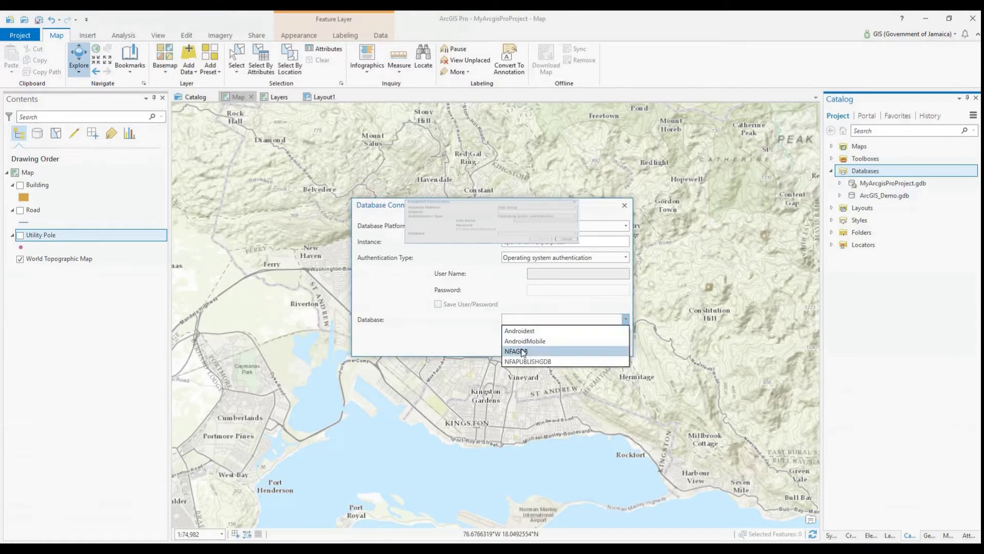
left_click(522, 352)
left_click(566, 343)
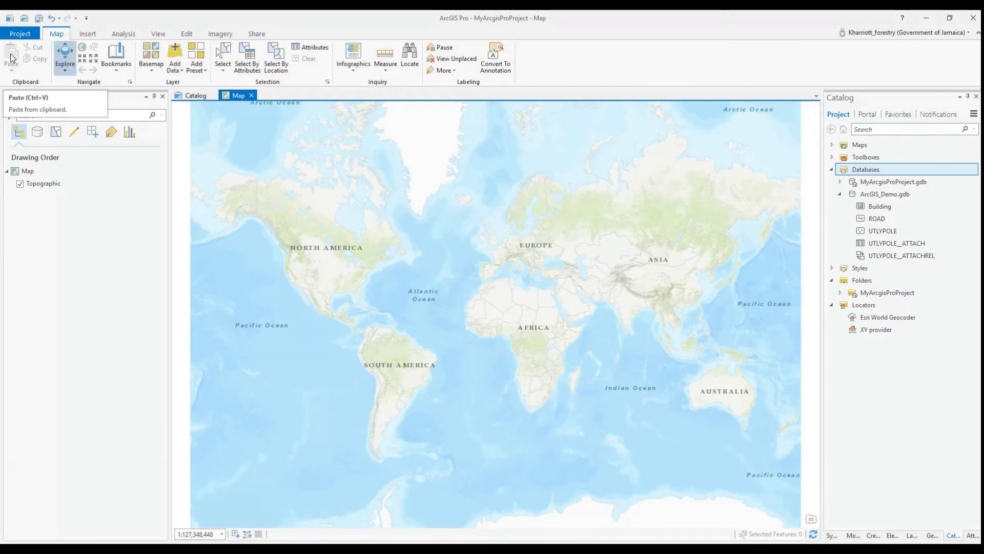
left_click(68, 59)
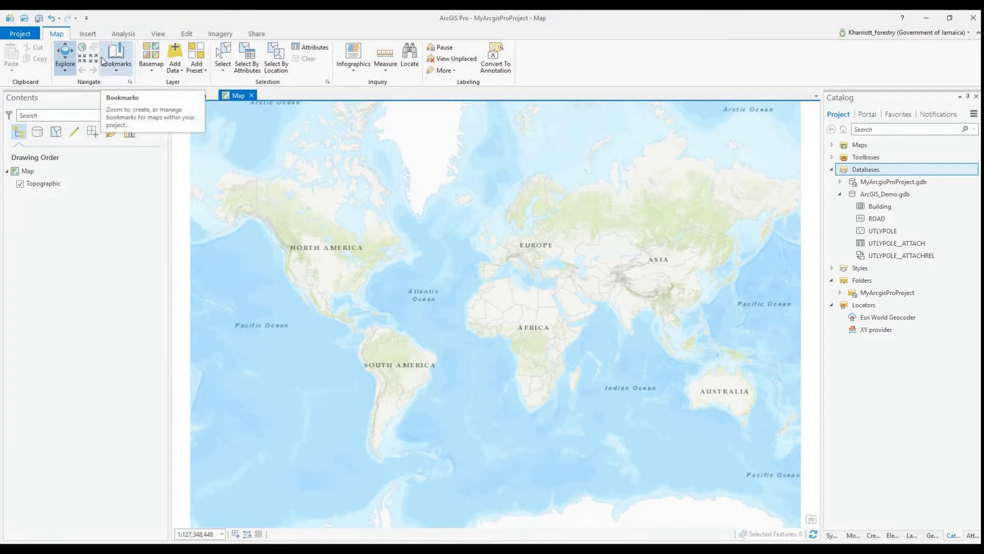
left_click(67, 72)
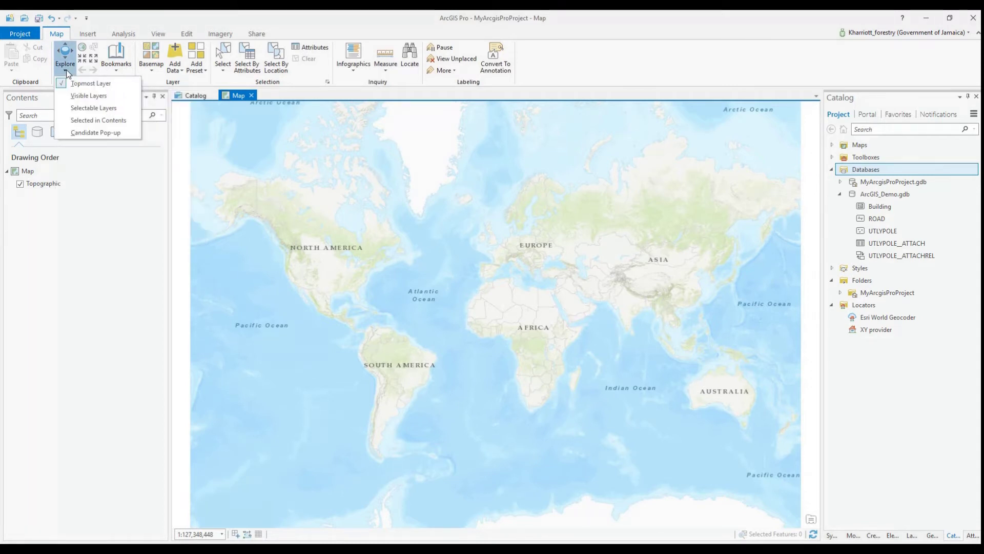
left_click(66, 72)
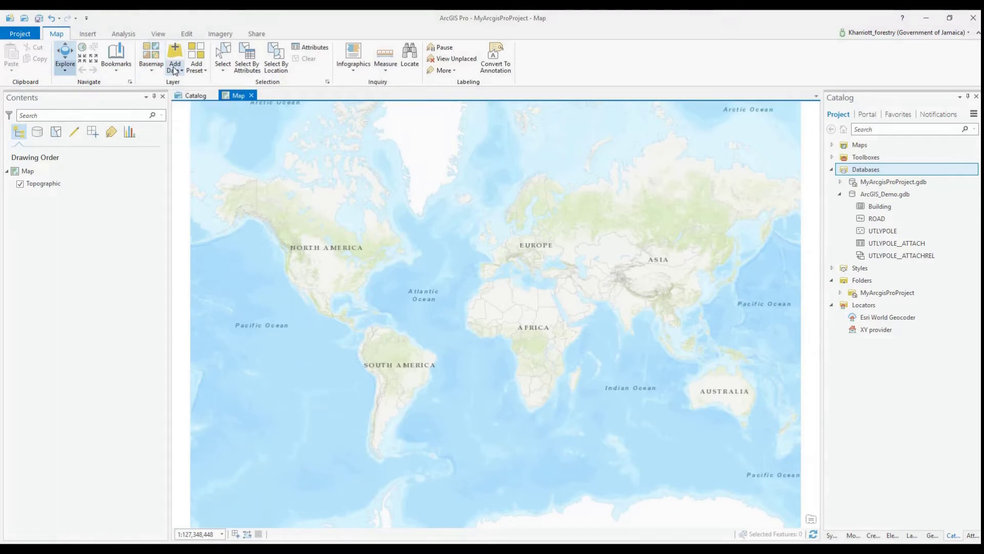
left_click(194, 69)
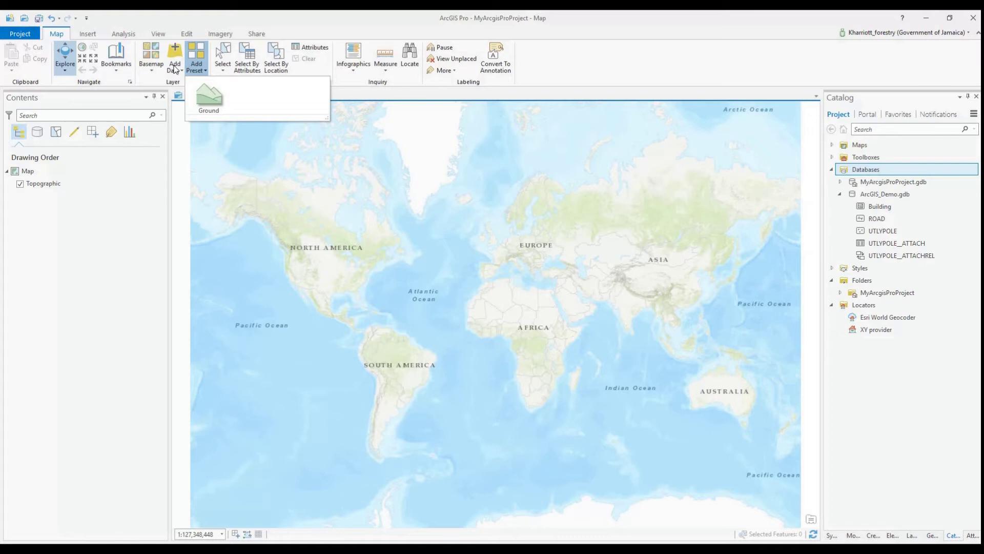
left_click(174, 69)
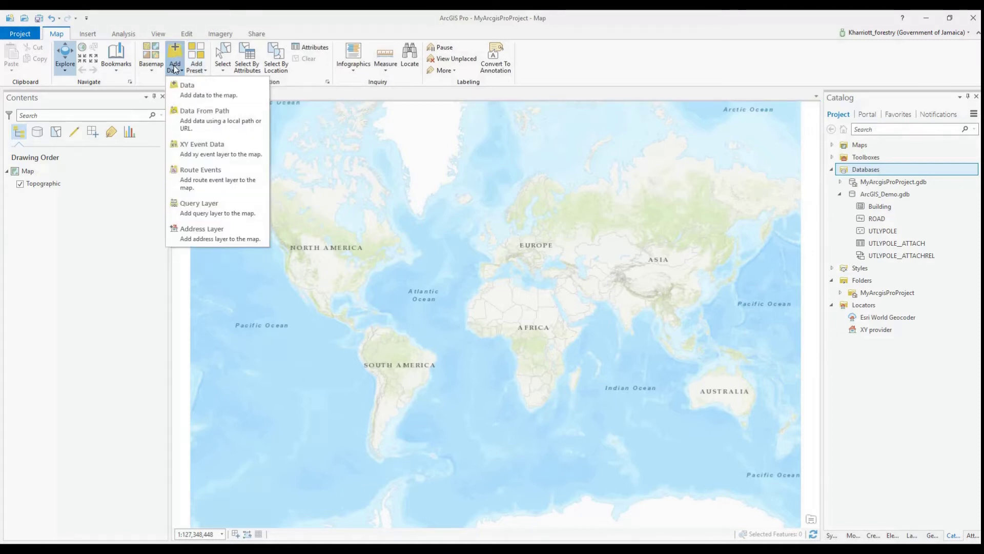
left_click(174, 69)
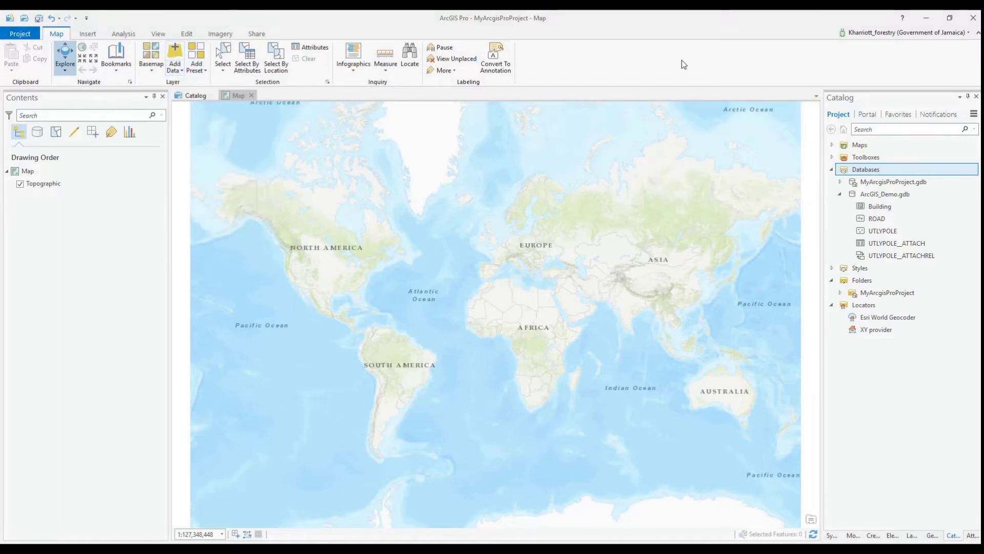
left_click(879, 206)
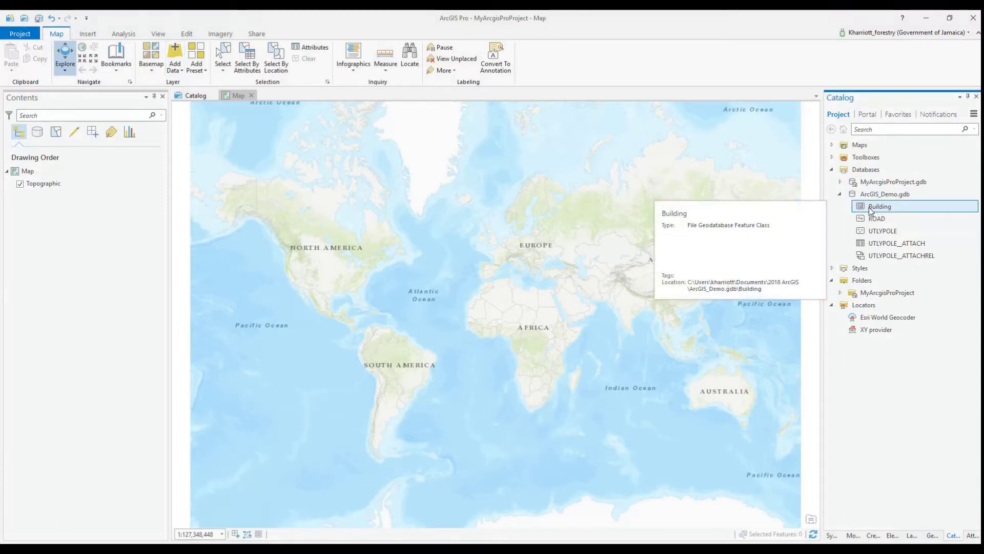
Step: Add the Building, ROAD and UTLYPOLE feature classes to the map
left_click(876, 219, "ctrl")
left_click(879, 229, "ctrl")
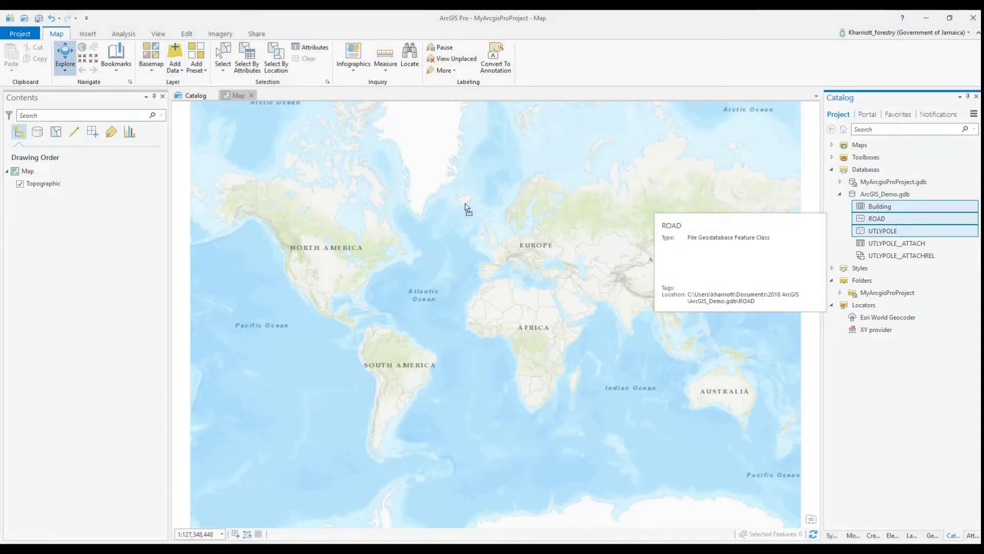
left_click_drag(465, 207, 97, 214)
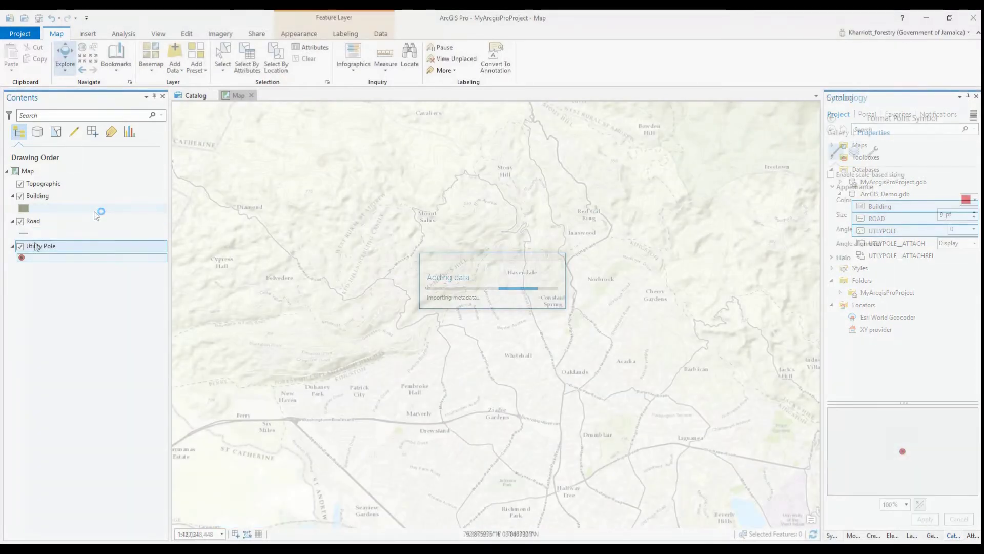
Step: Move the Topographic basemap below the Building, Road and Utility Pole layers
left_click(37, 256)
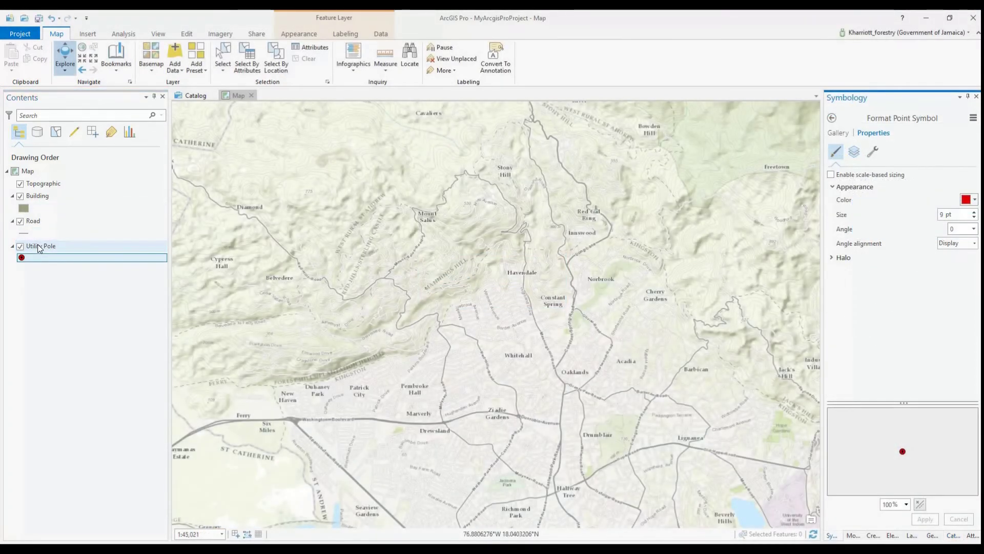
right_click(38, 246)
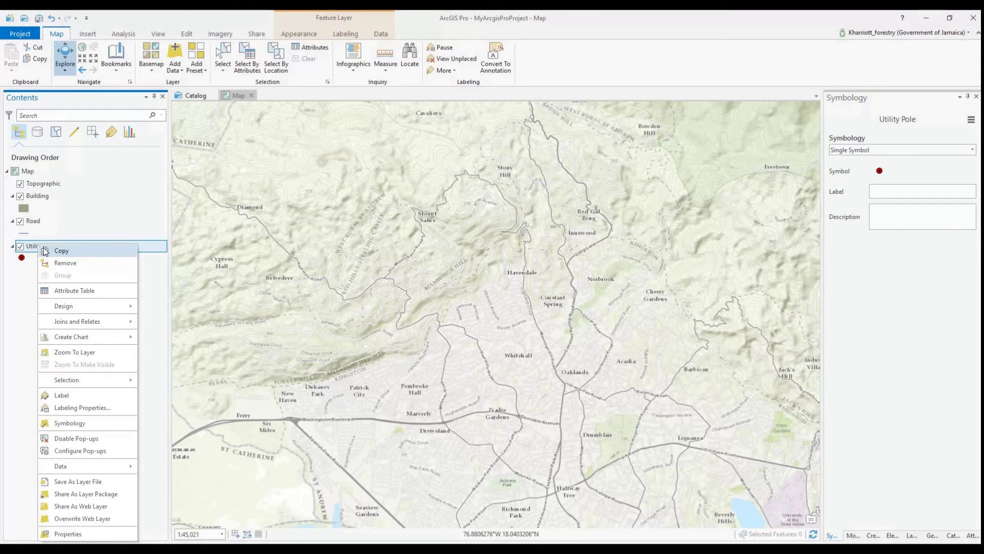
left_click(49, 185)
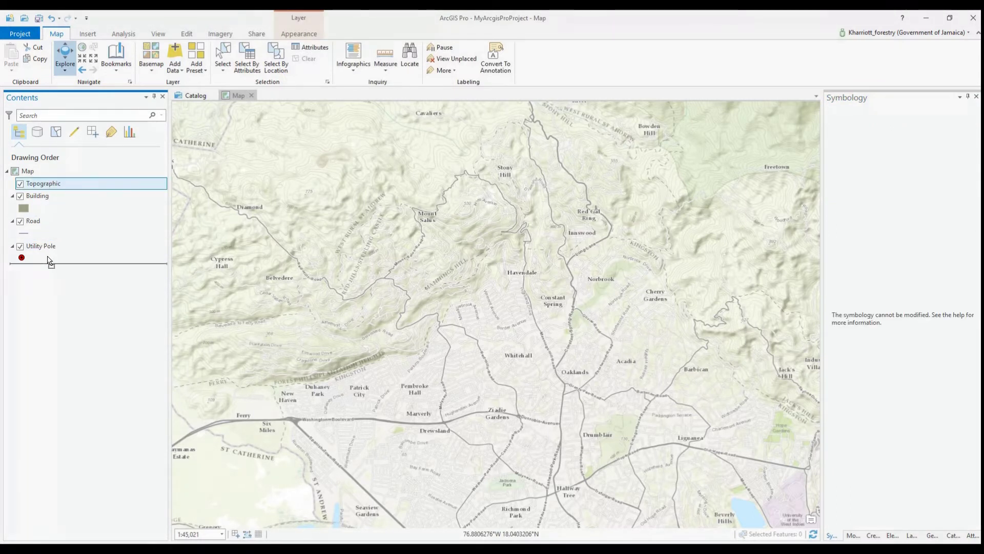
left_click_drag(48, 196, 49, 259)
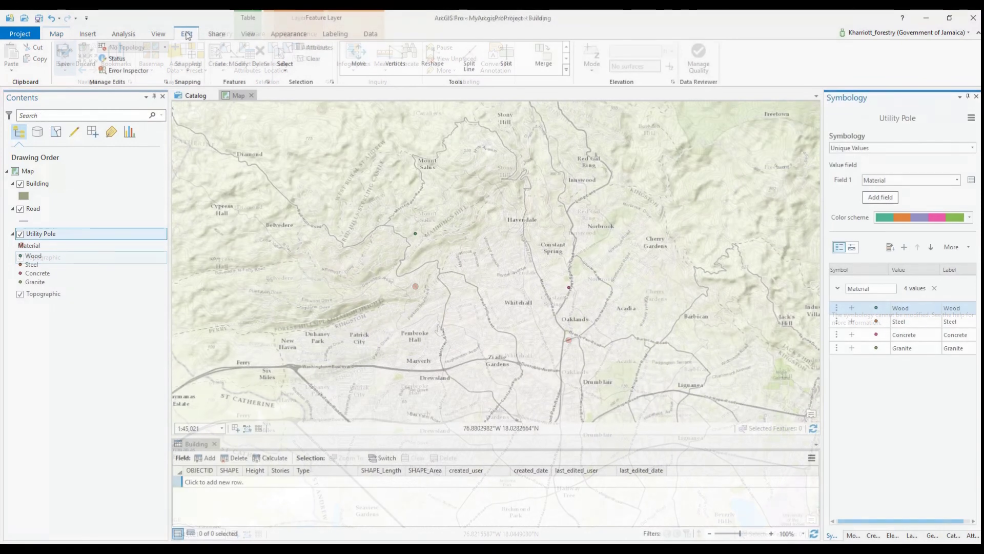
Step: Bring up the Edit tools, leave Utility Pole's name unchanged, and pan toward Ziadie Gardens
left_click(187, 33)
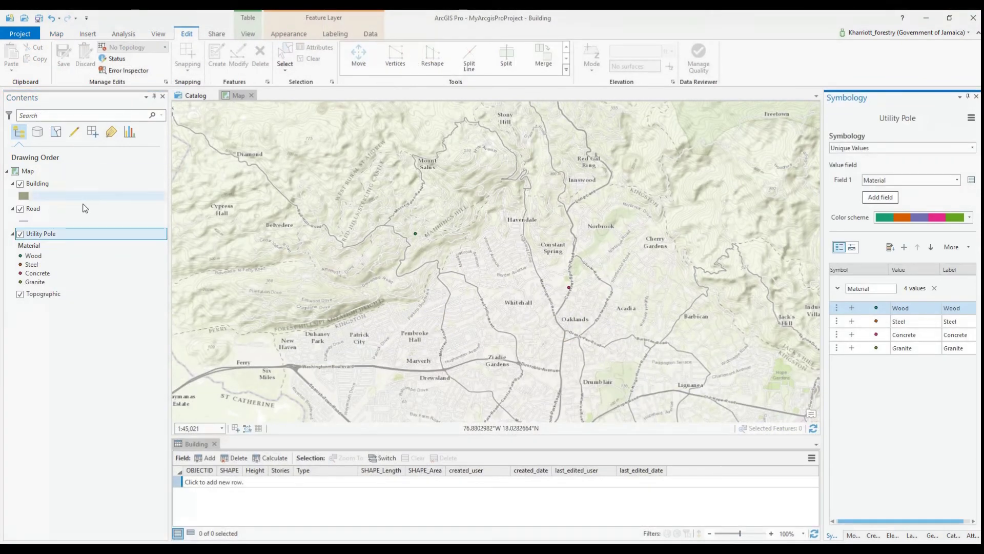
left_click(54, 236)
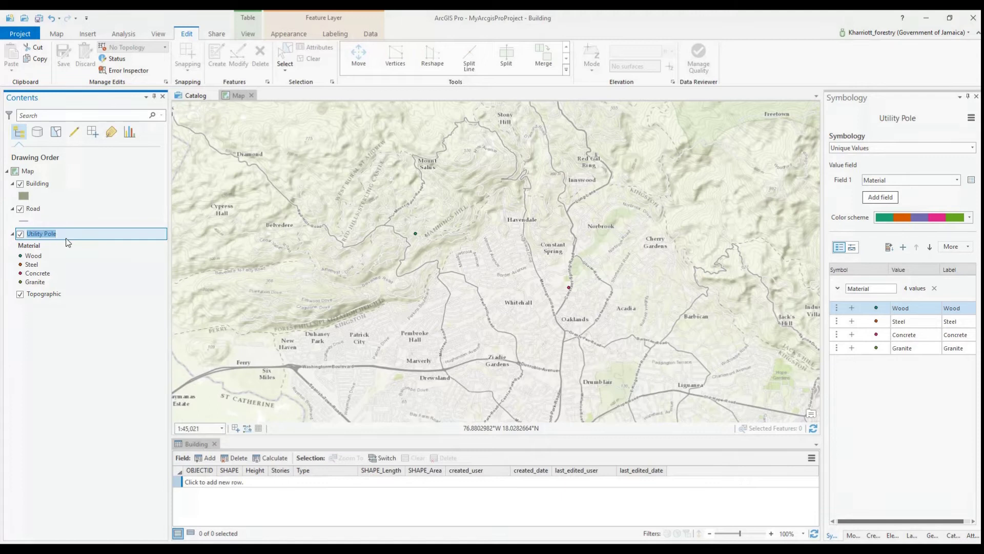
left_click(76, 236)
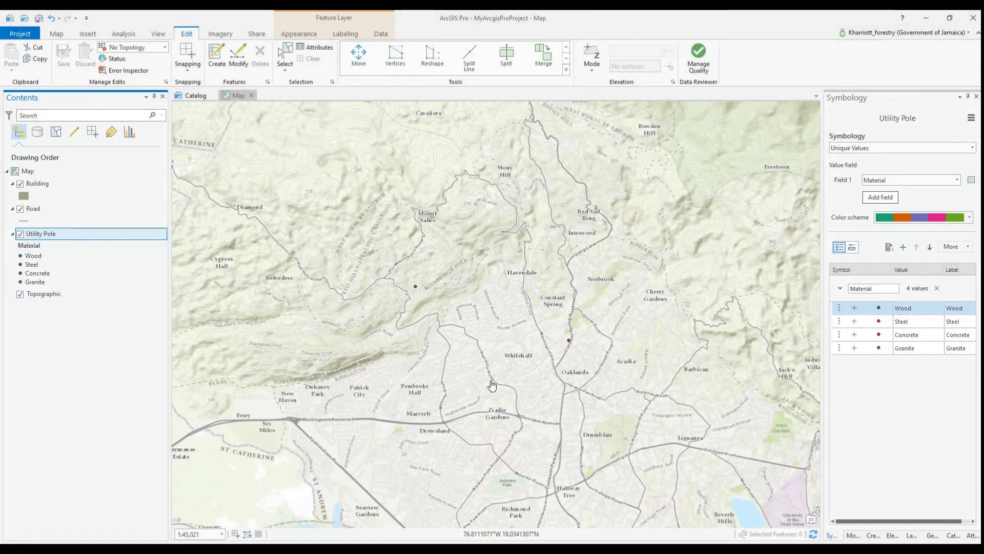
scroll(470, 434, "up", 1)
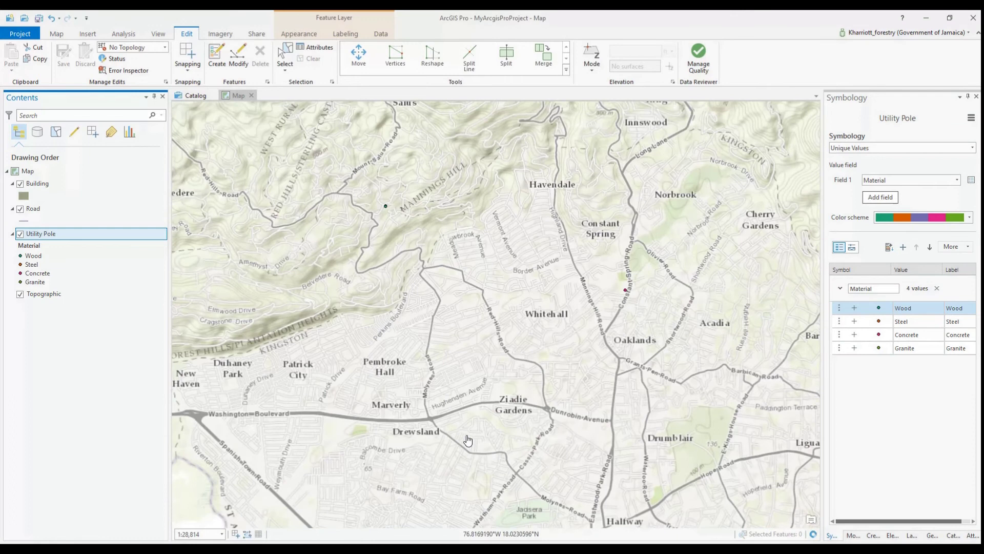
scroll(467, 385, "up", 2)
left_click_drag(477, 358, 488, 354)
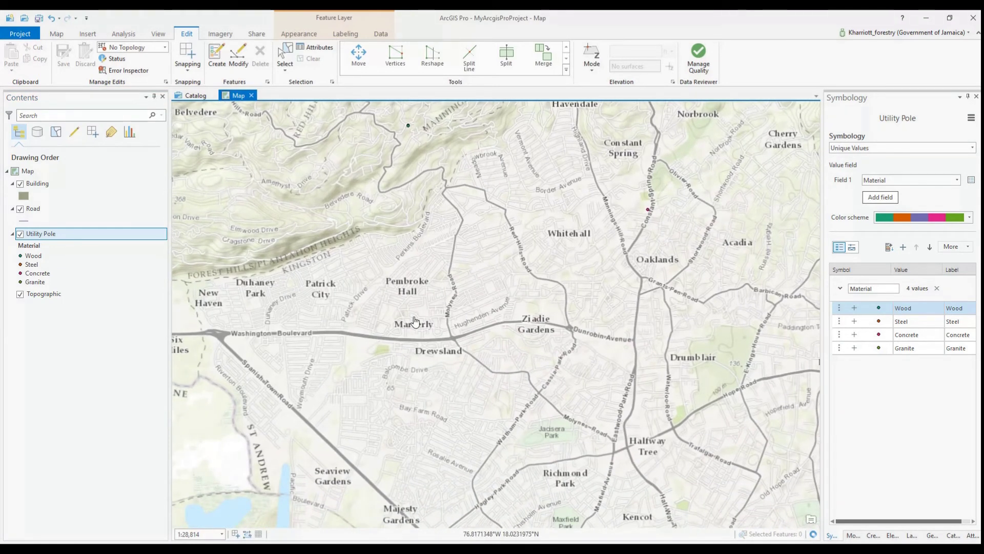
Step: Choose the Wood pole template and place four poles along the road
left_click(217, 56)
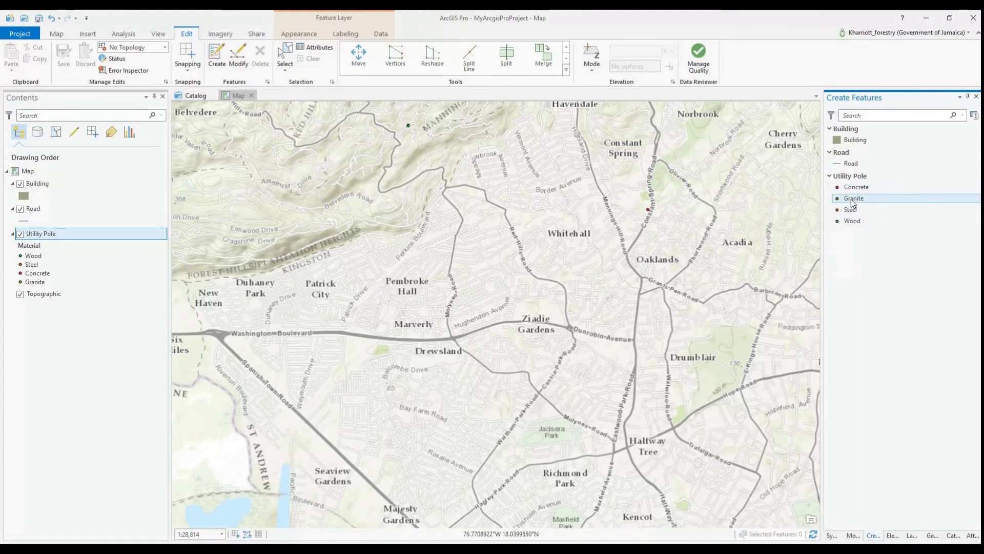
left_click(854, 223)
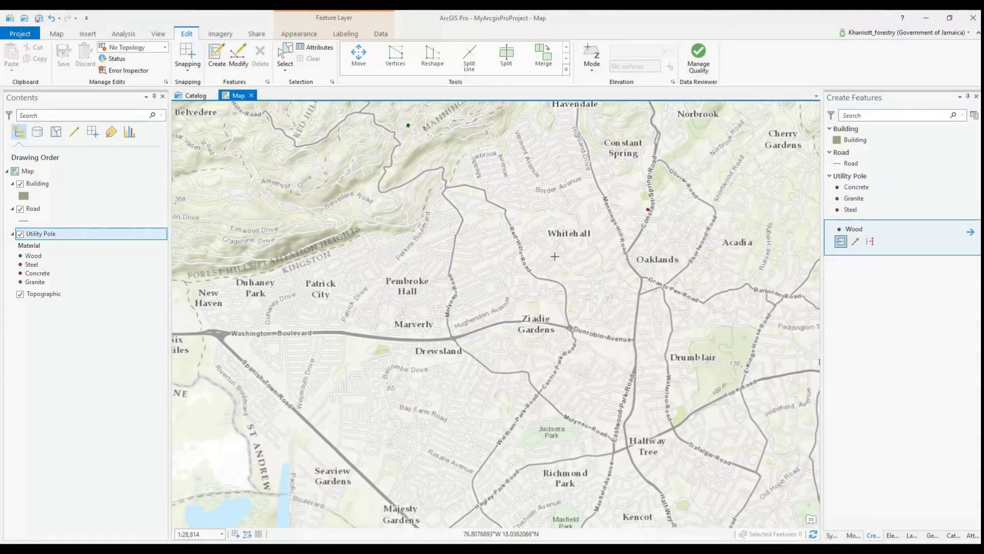
left_click(490, 320)
left_click(517, 317)
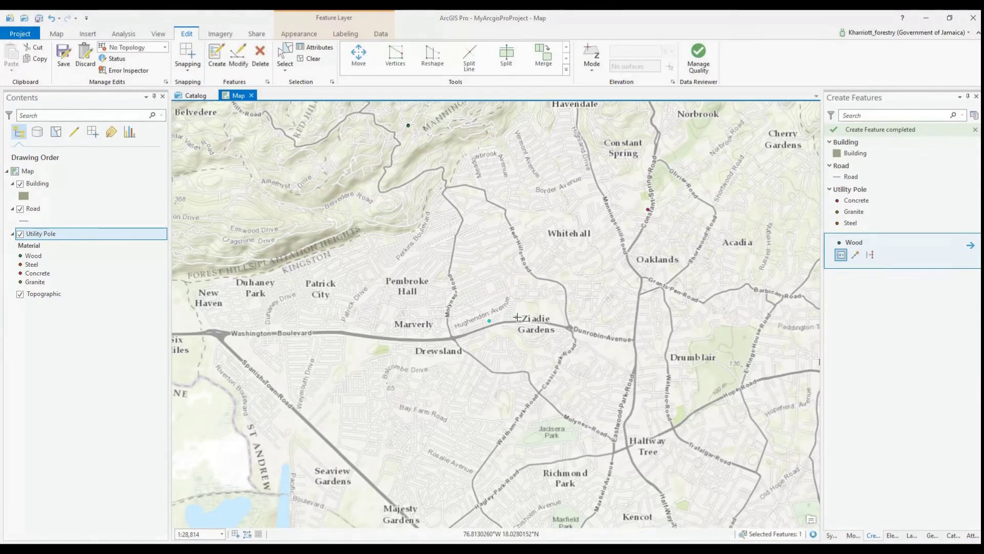
left_click(563, 322)
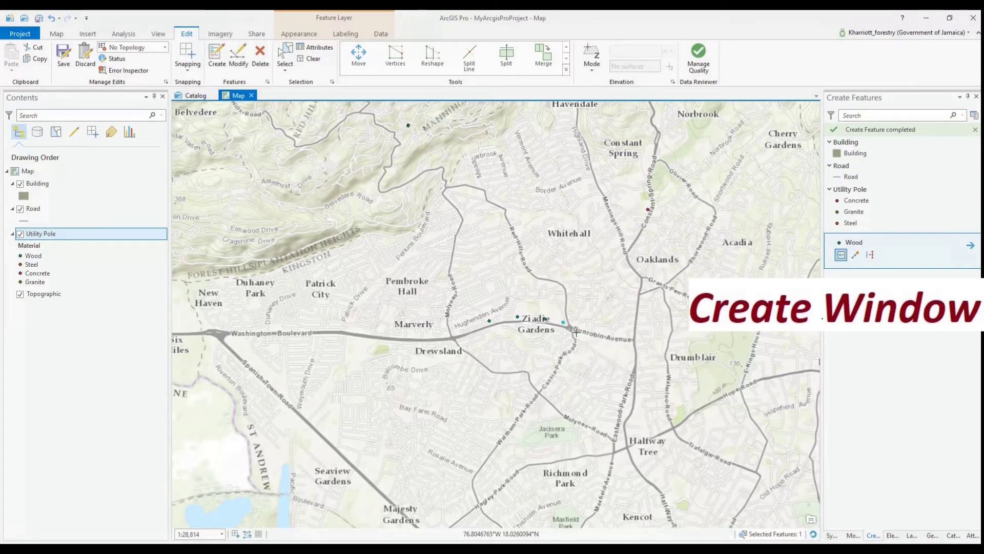
left_click(575, 331)
Step: Place six more Wood poles further southeast and along the avenue
left_click(584, 339)
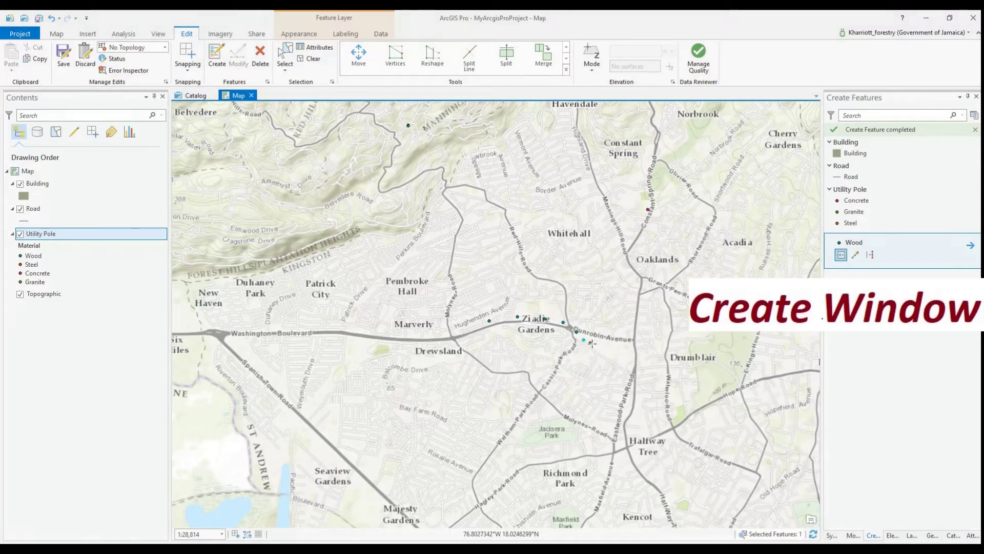
left_click(608, 355)
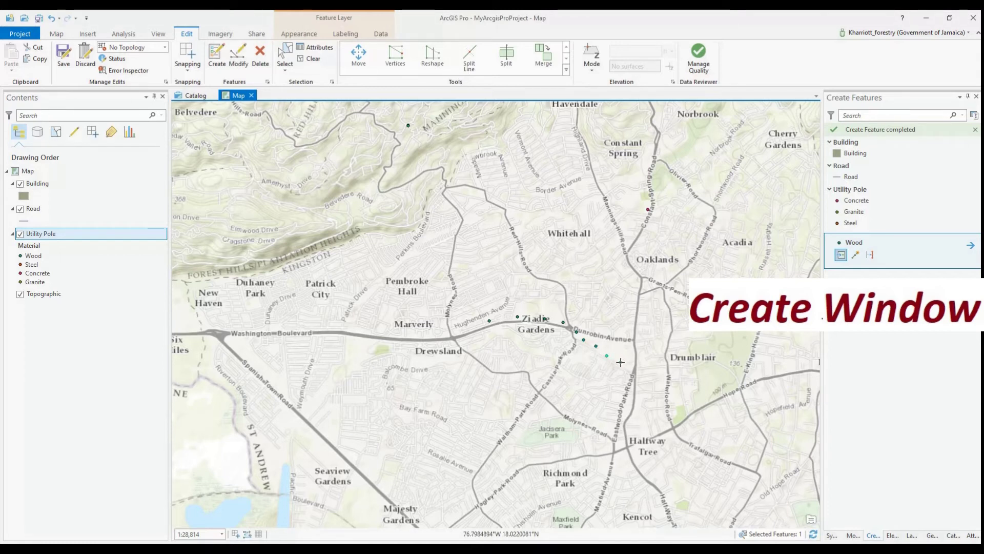
left_click(620, 361)
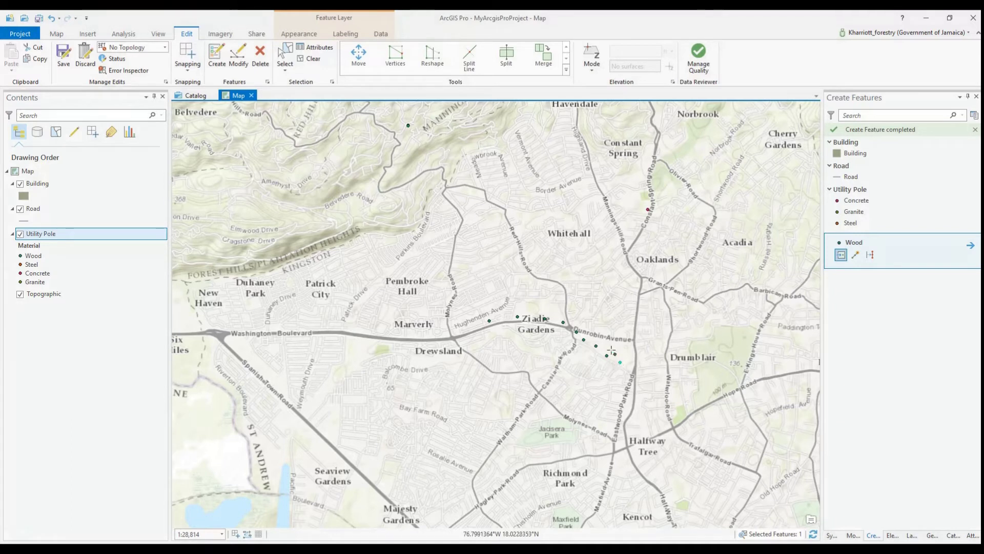
left_click(501, 317)
left_click(475, 324)
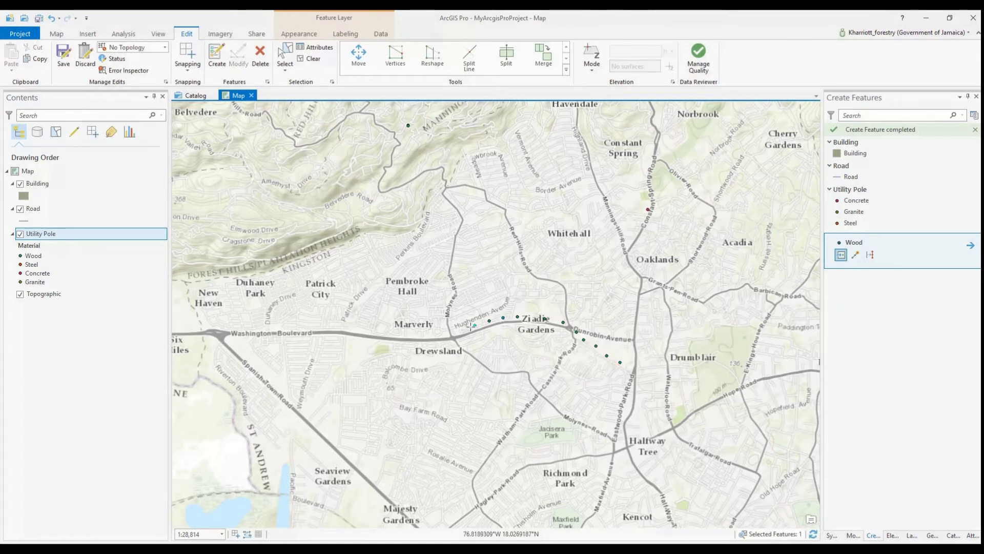
left_click(464, 332)
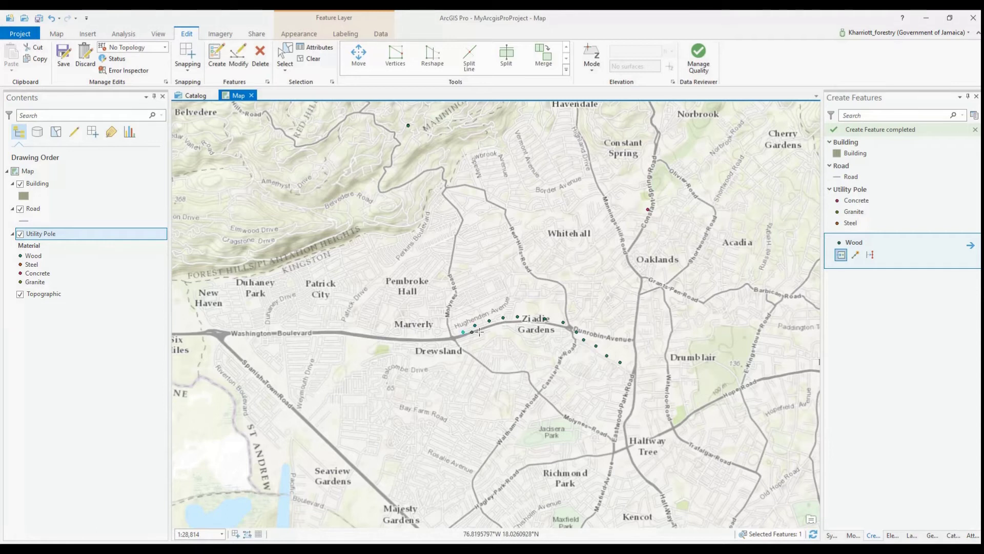
Step: Box-select all twelve new Wood poles in the Attributes pane
left_click(317, 48)
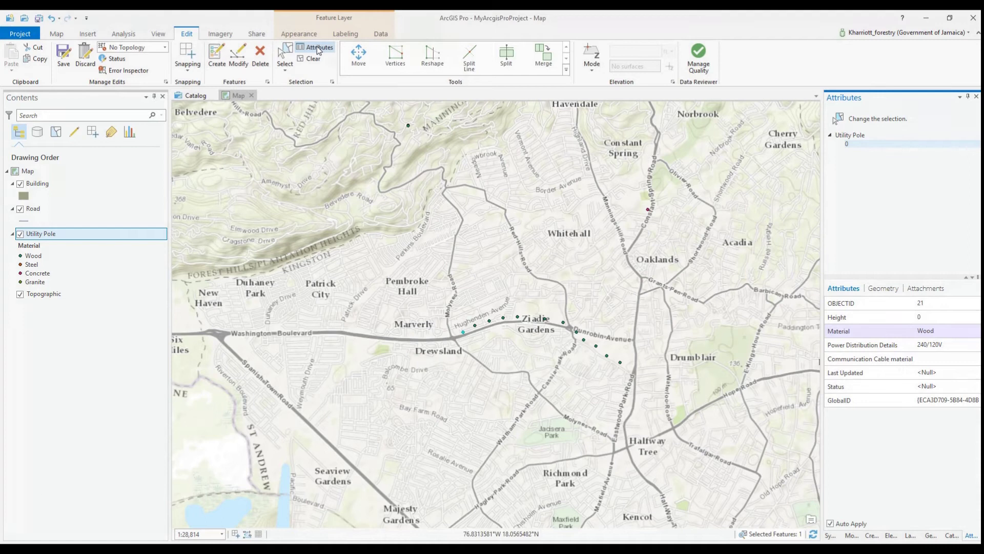
left_click(873, 122)
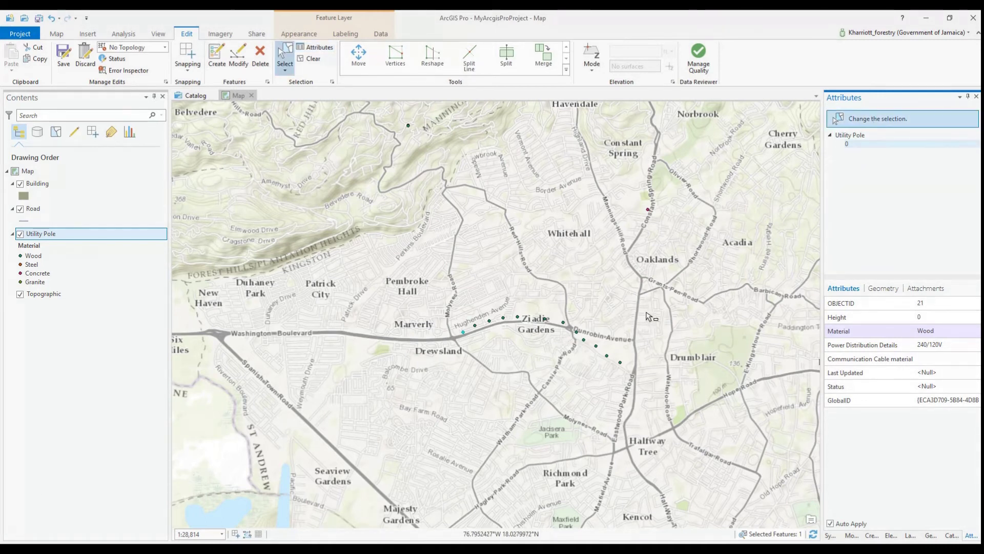
left_click_drag(644, 302, 447, 383)
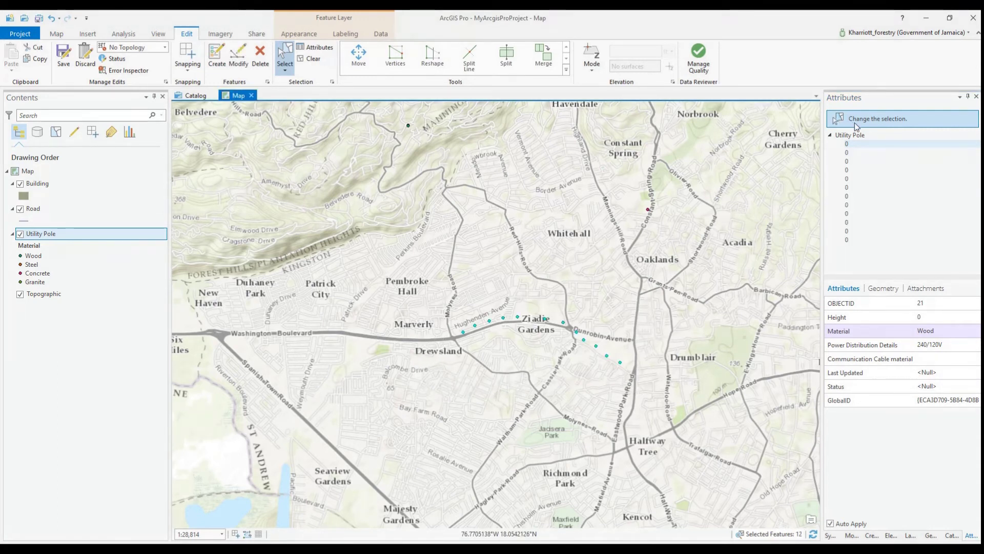
left_click(856, 135)
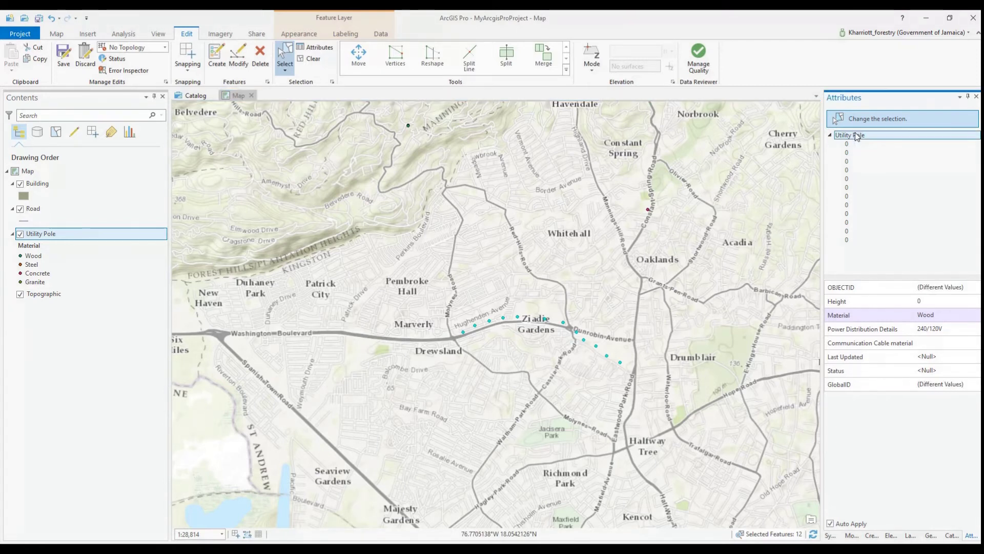
Step: Set the poles' Height to 50, Last Updated to 1/5/2018, and Status to In good condition
left_click(924, 301)
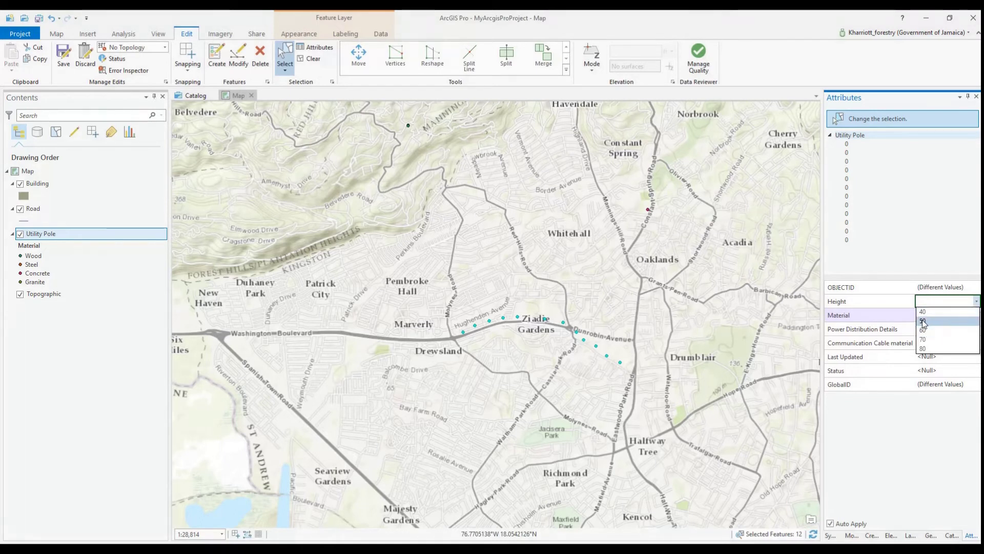
left_click(923, 322)
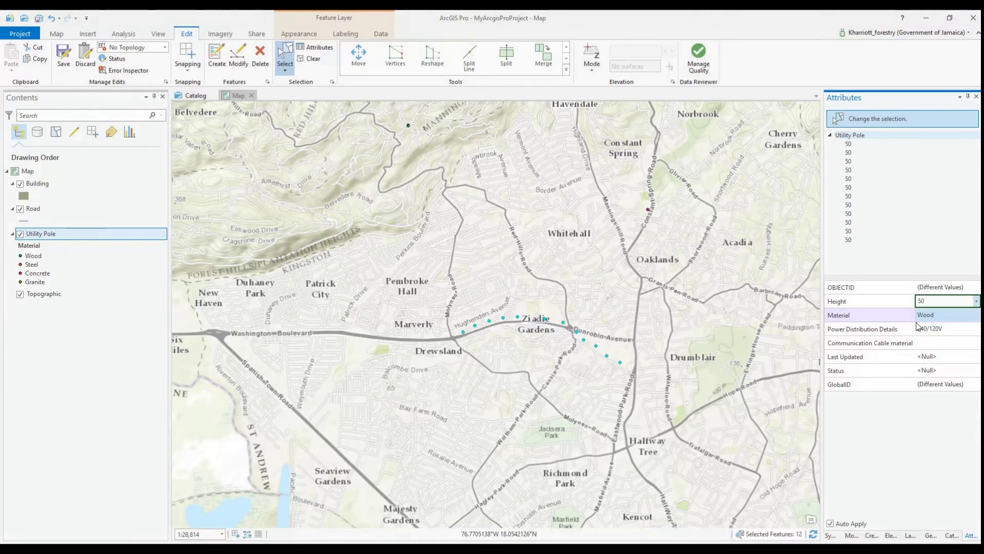
left_click(940, 357)
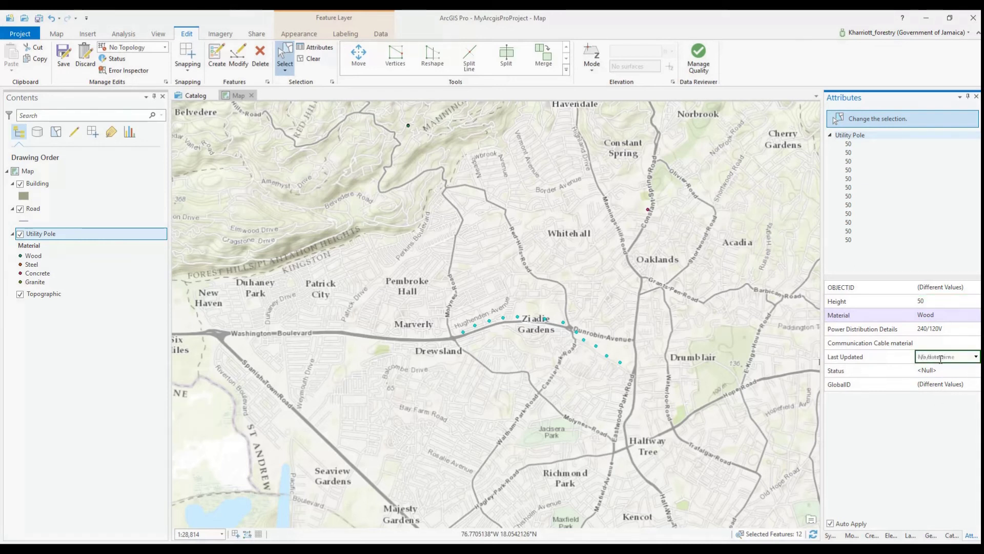
left_click(976, 357)
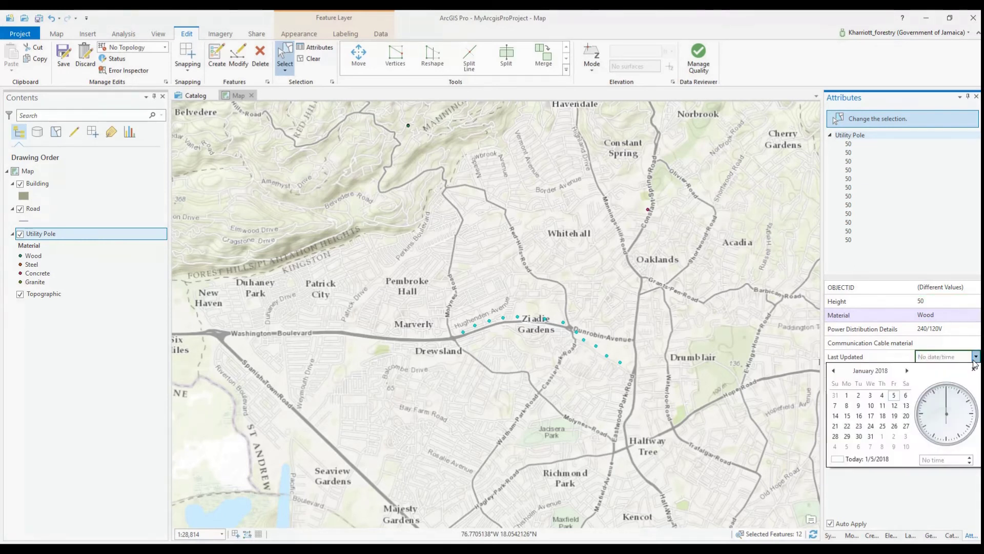
left_click(894, 395)
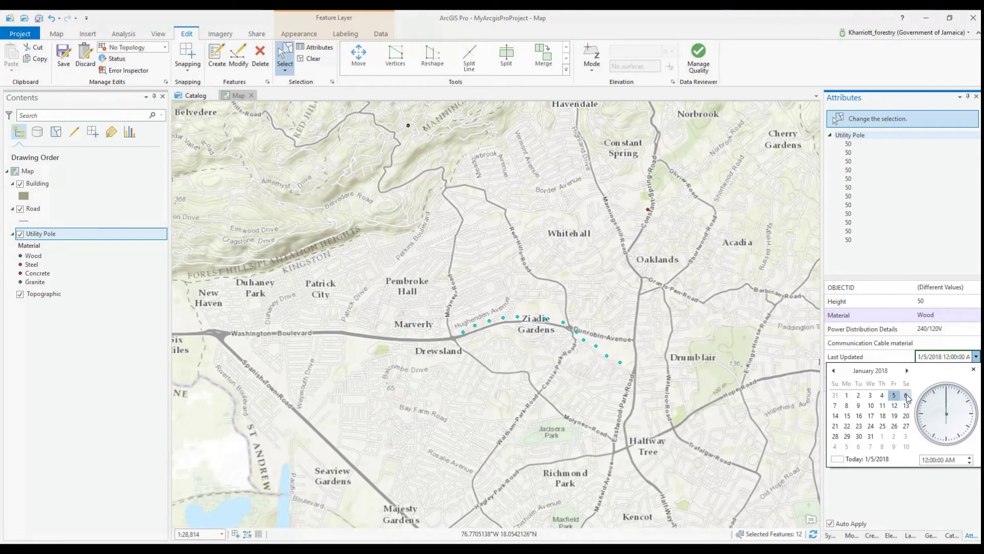
left_click(911, 490)
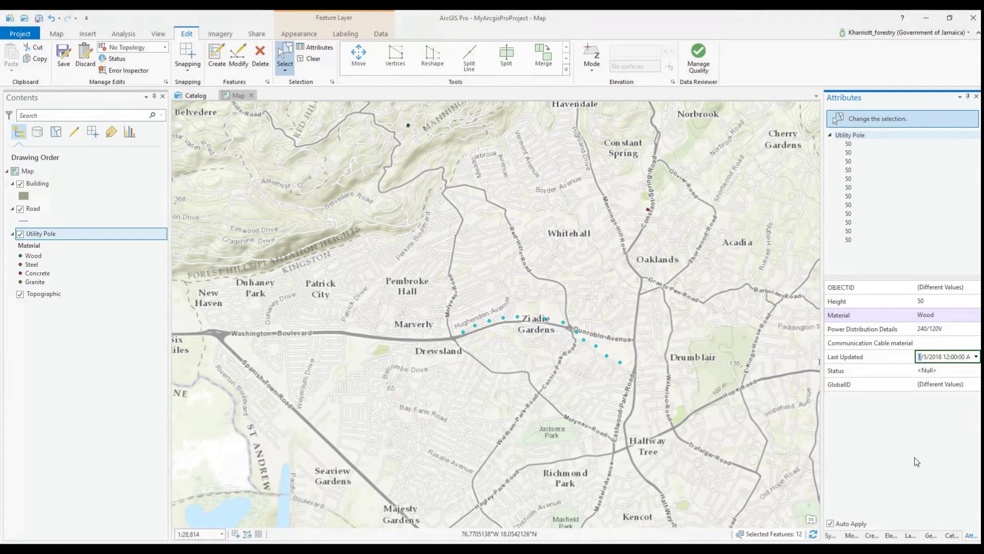
left_click(940, 370)
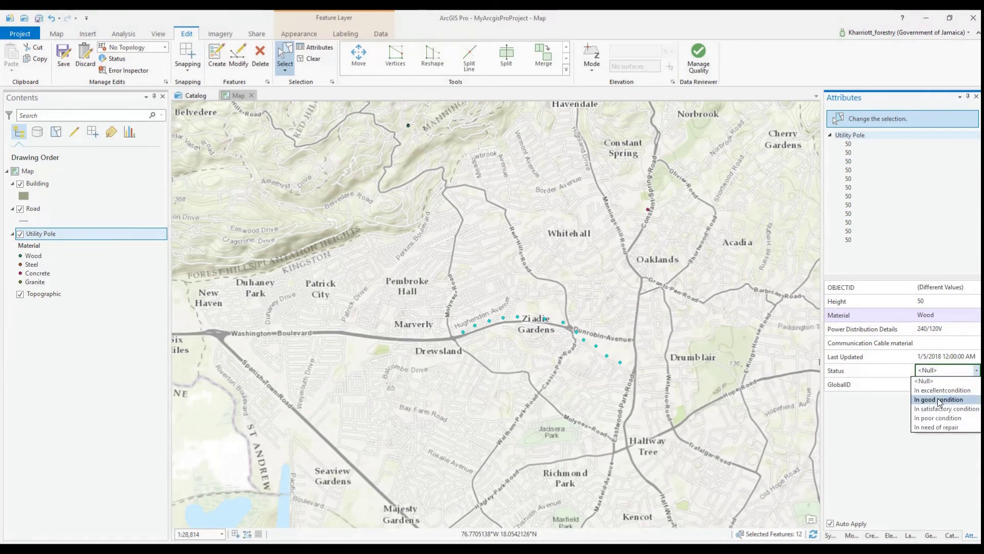
left_click(939, 400)
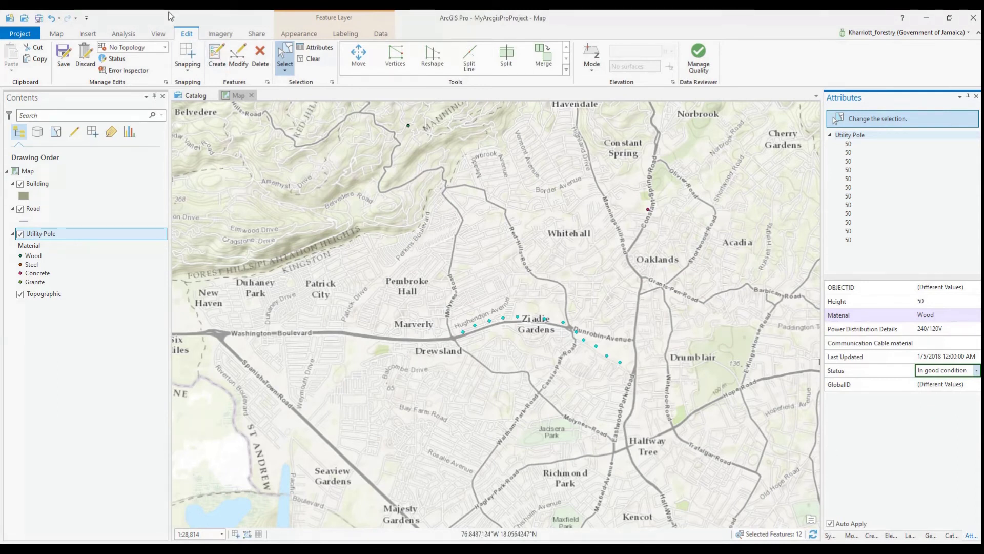
left_click(217, 60)
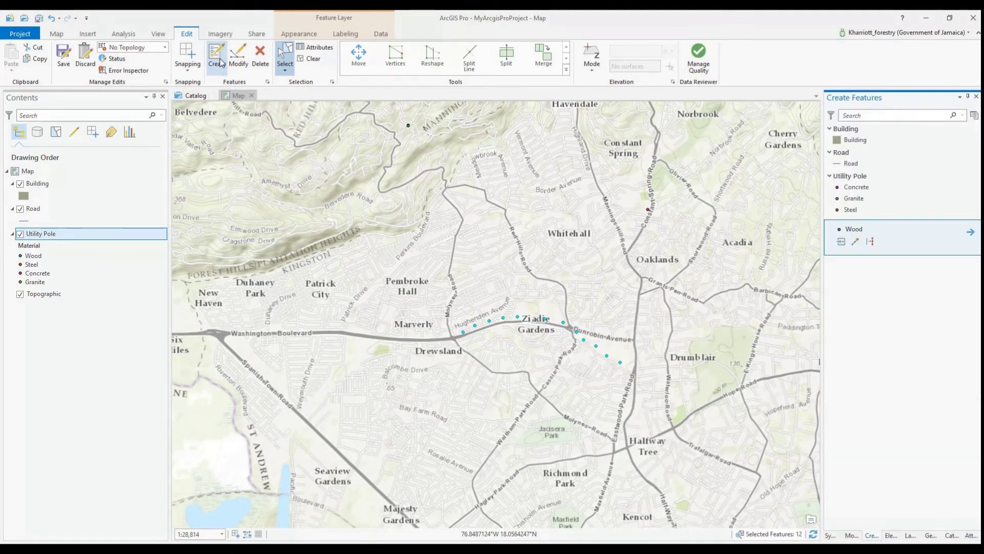
Step: Set the Steel pole status to In excellent condition, then select the Road template
left_click(853, 210)
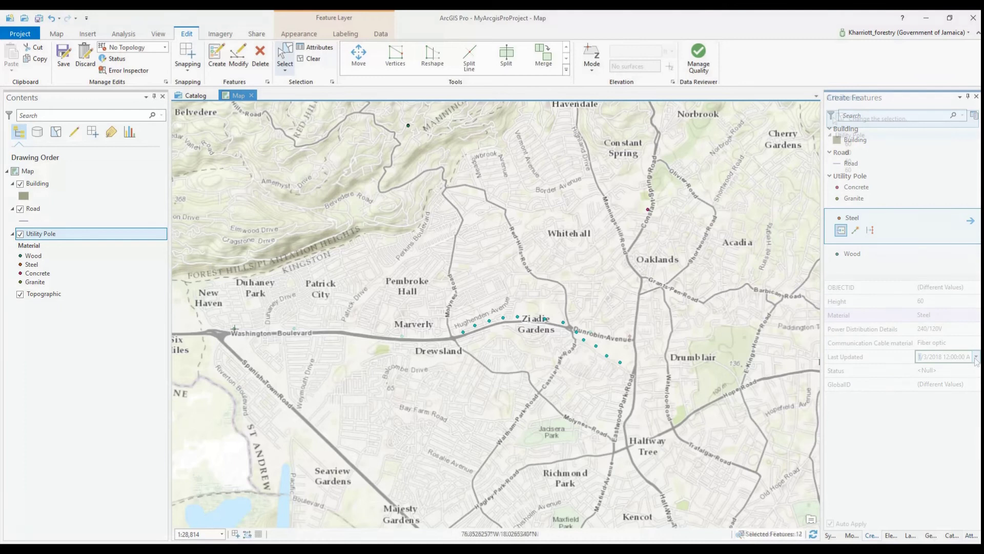
left_click(939, 372)
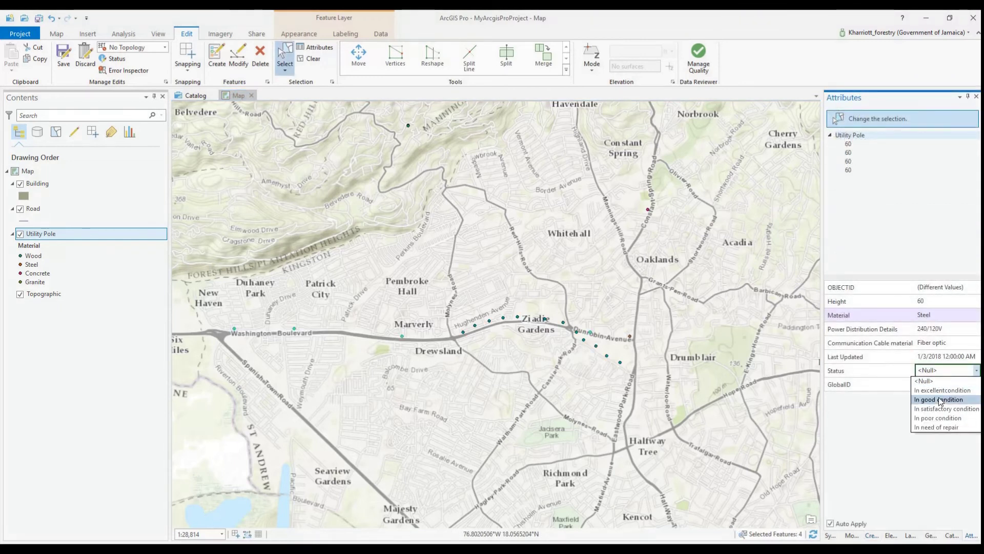
left_click(939, 391)
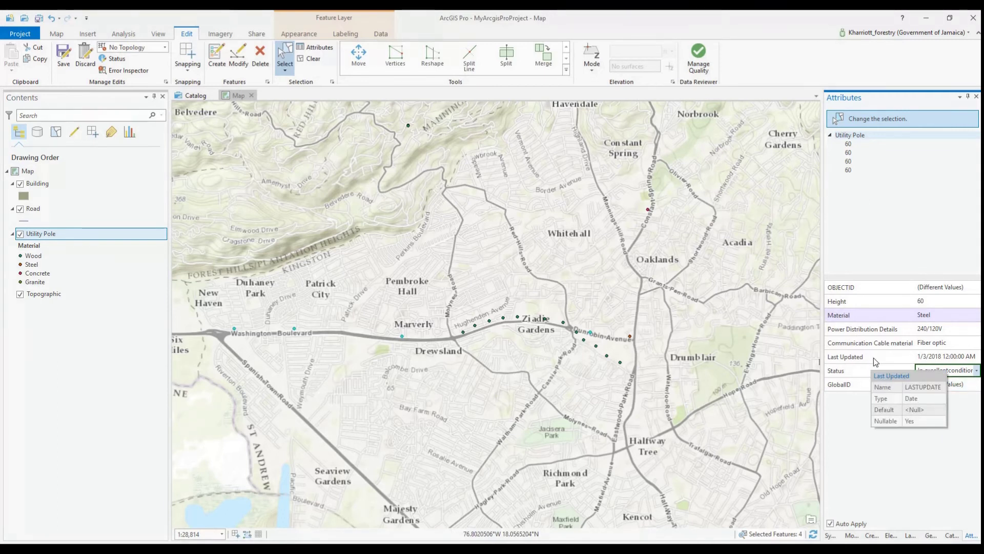
left_click(218, 56)
left_click(853, 163)
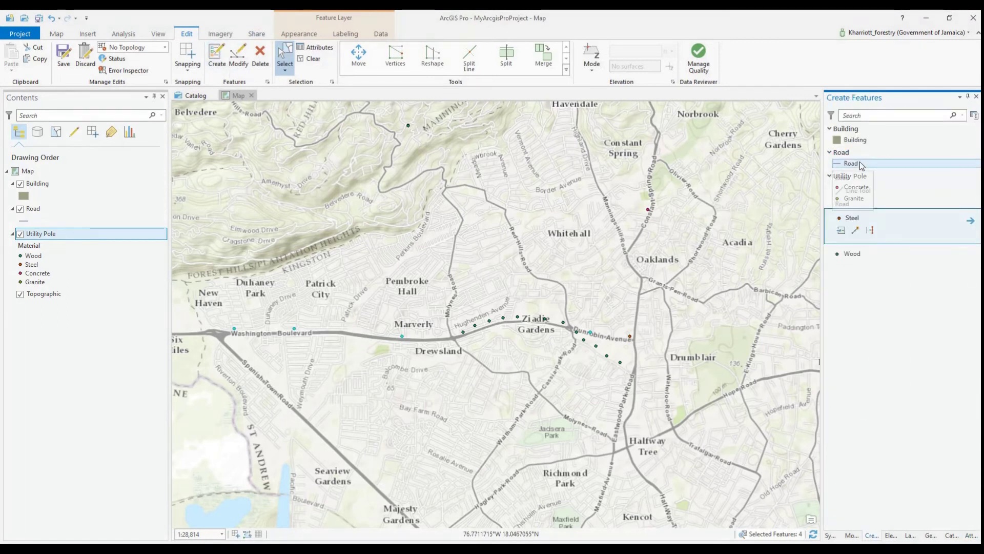
Step: Trace the road east along Washington Boulevard, then finish it in downtown Kingston
left_click(208, 332)
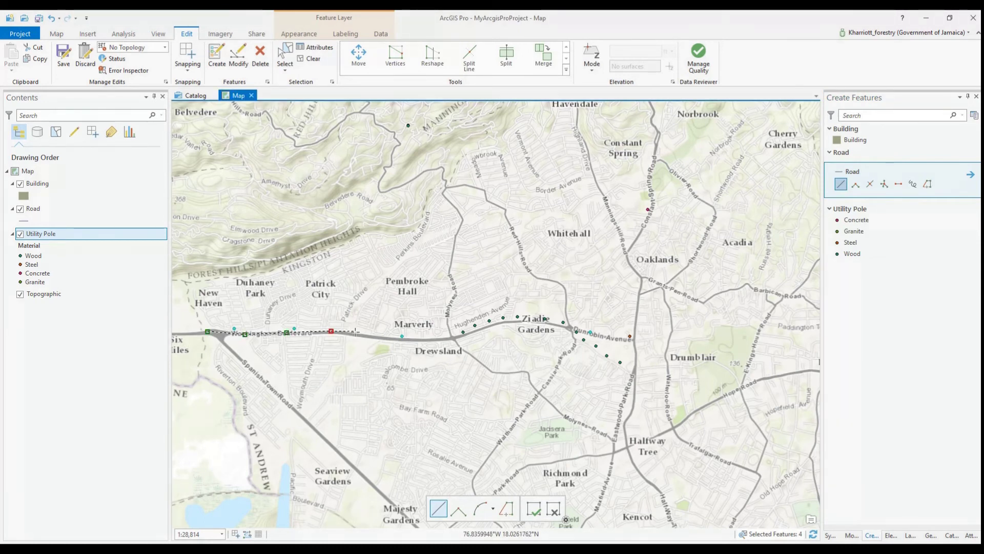
left_click(359, 333)
left_click(396, 339)
left_click(471, 332)
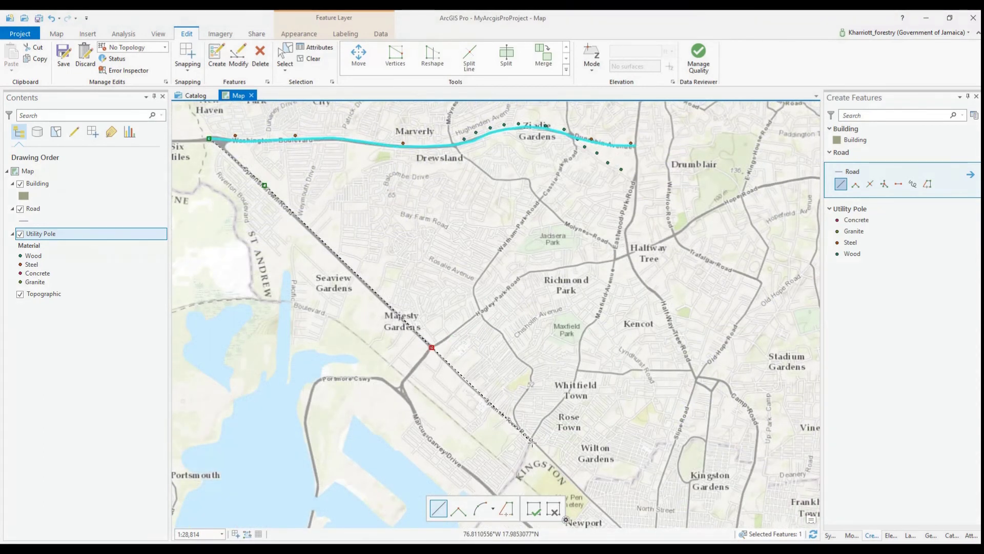
left_click_drag(531, 441, 354, 159)
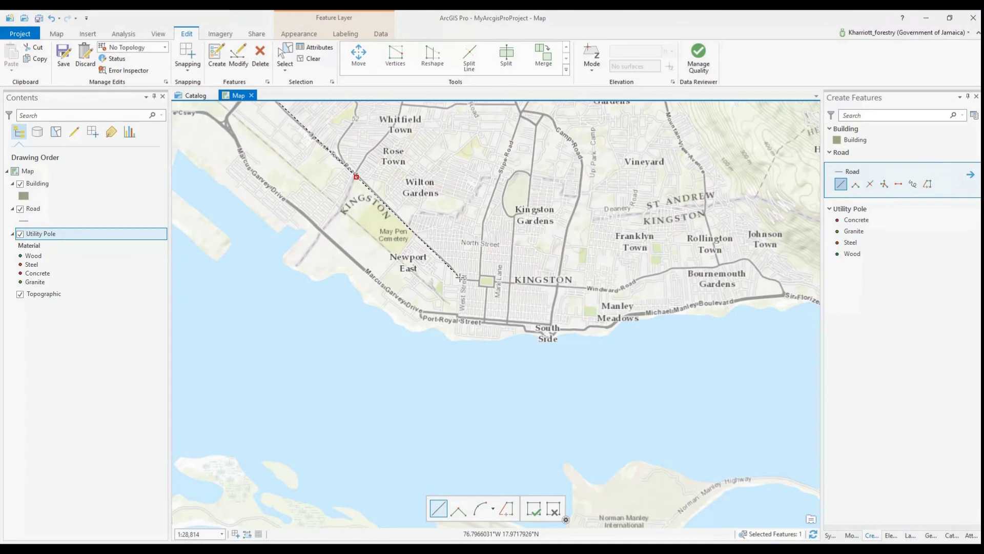
double_click(460, 277)
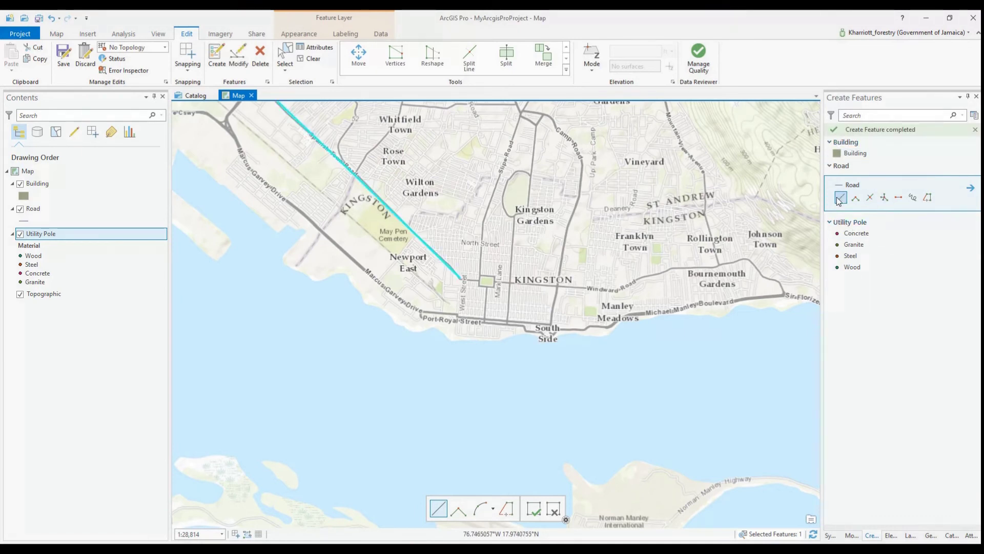
Step: Set the new road's width to 15 and its material to Asphalt
left_click(314, 52)
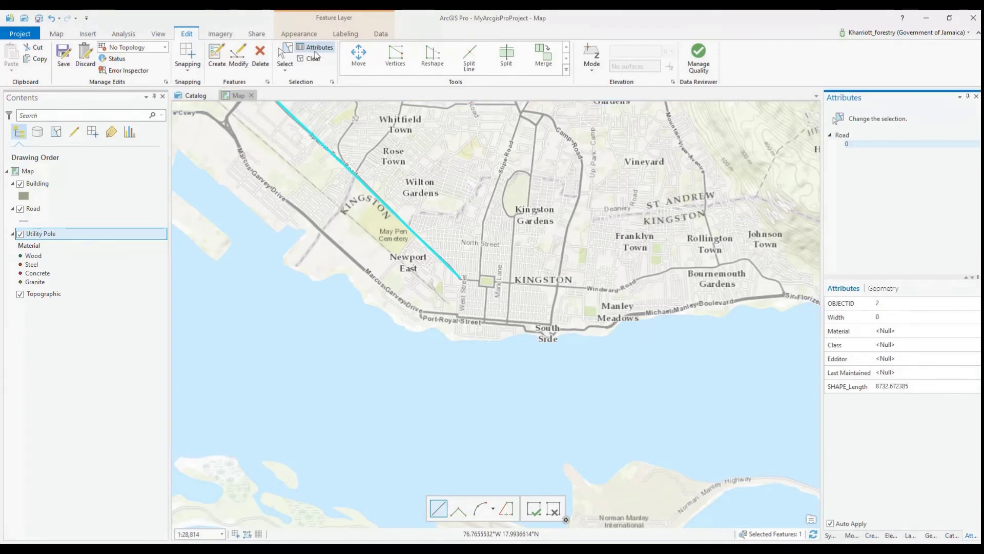
left_click(897, 329)
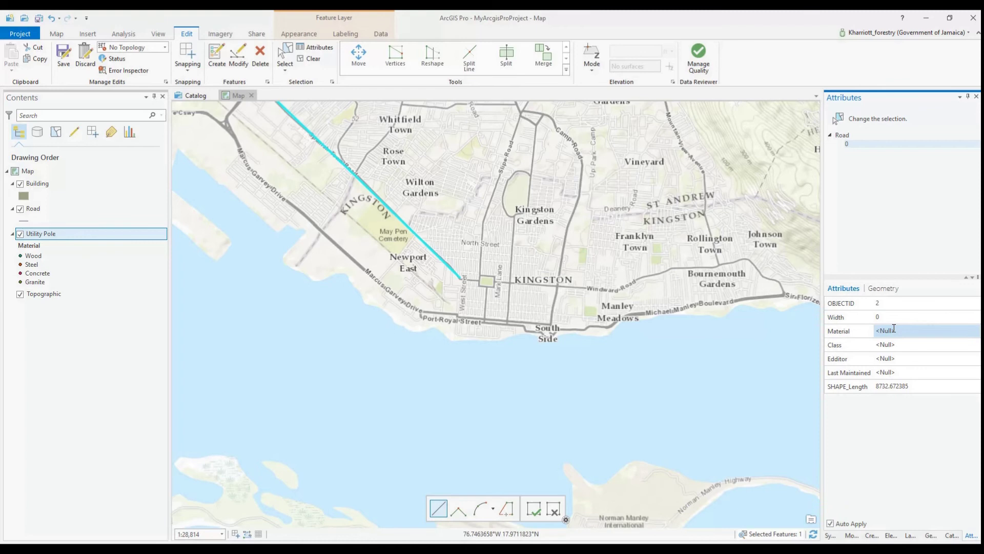
left_click(892, 317)
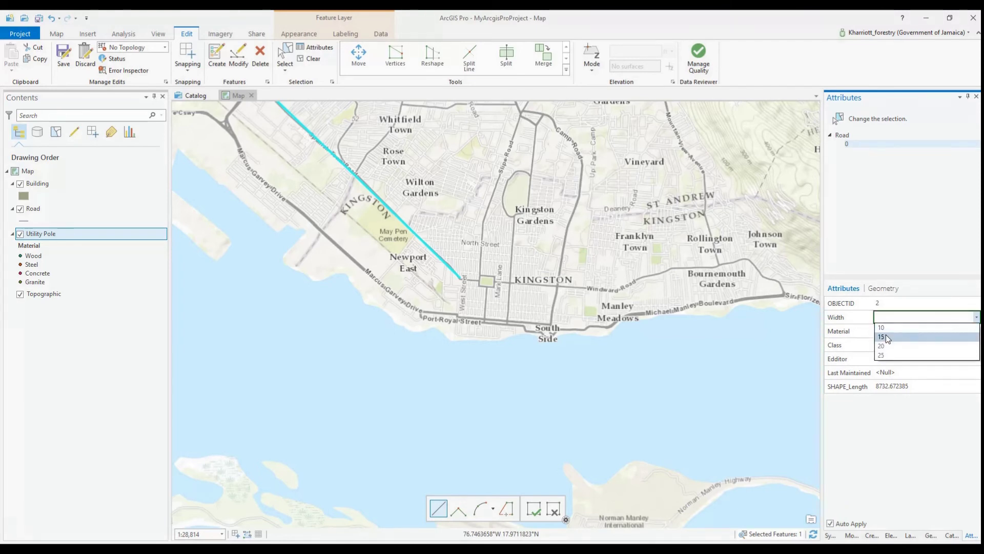
left_click(885, 336)
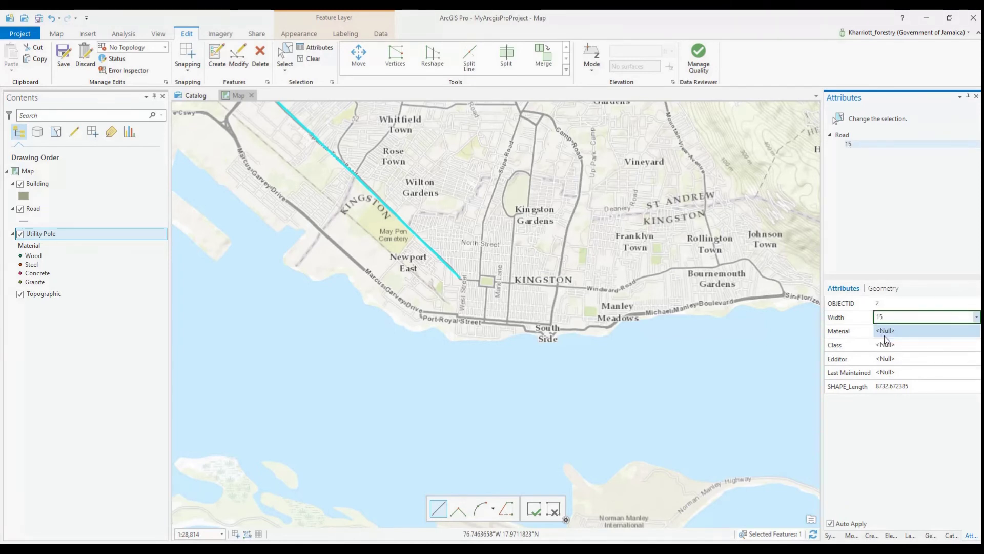
left_click(885, 339)
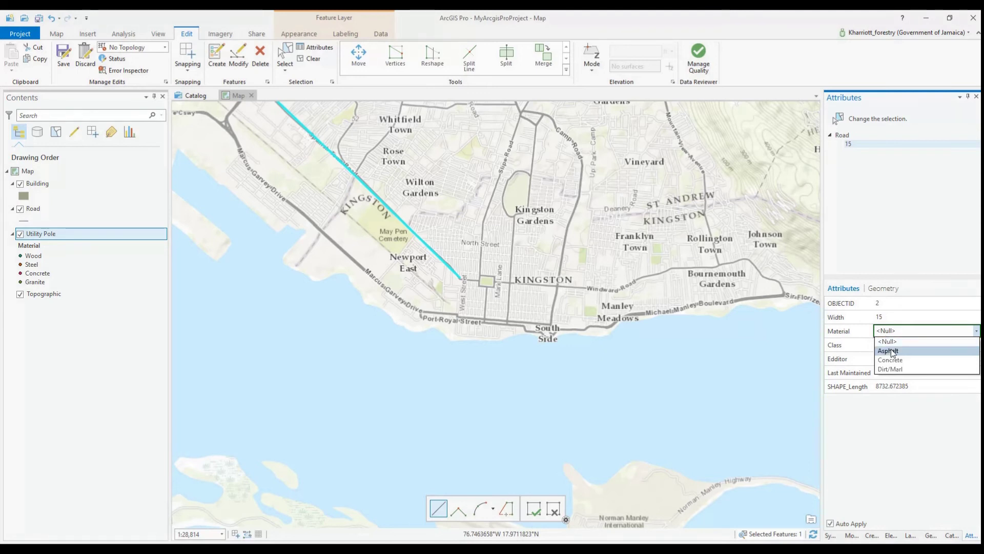
left_click(892, 352)
Step: Enter editor 'Spanish Town Rd' and Last Maintained 9/18/2017, then save all edits
left_click(890, 359)
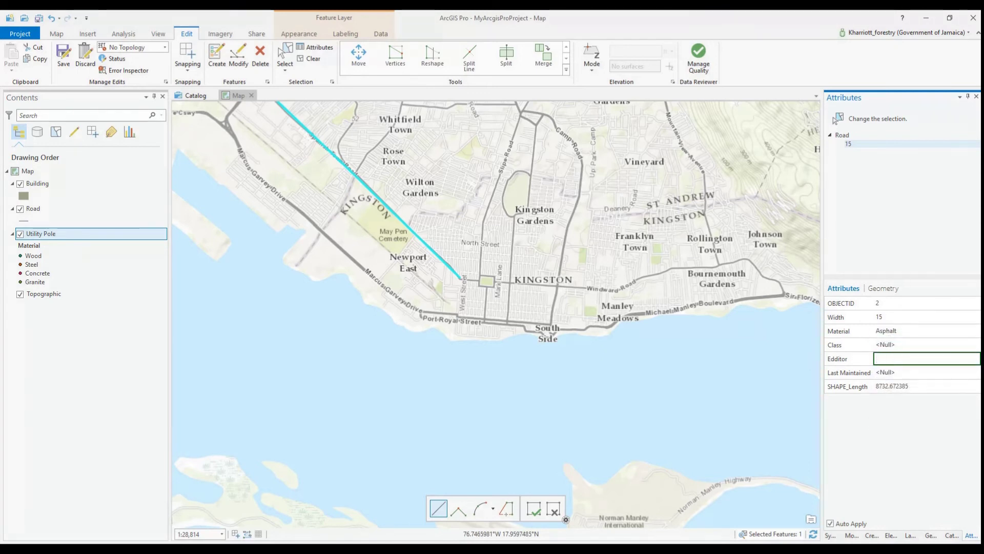
type("Spanish Town ")
type("Rd")
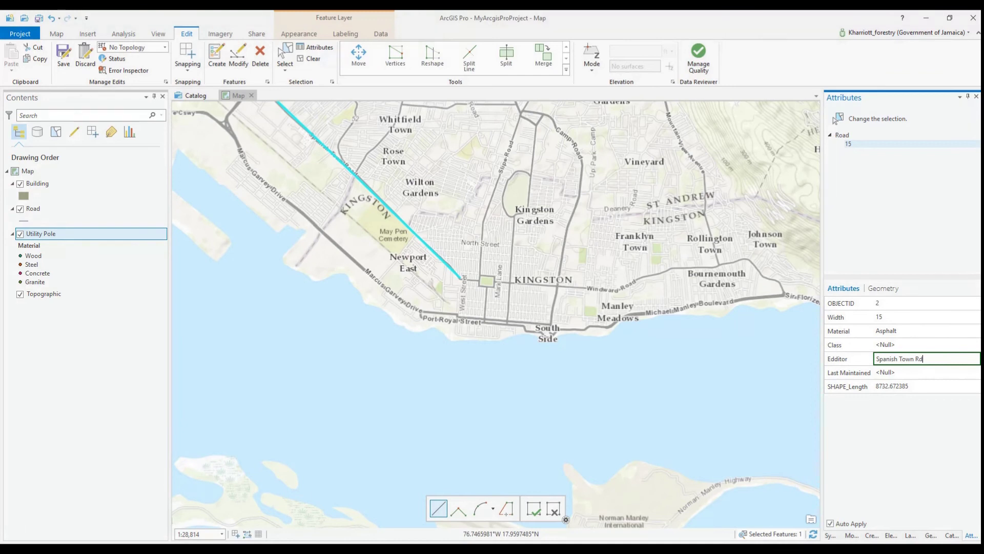
left_click(883, 374)
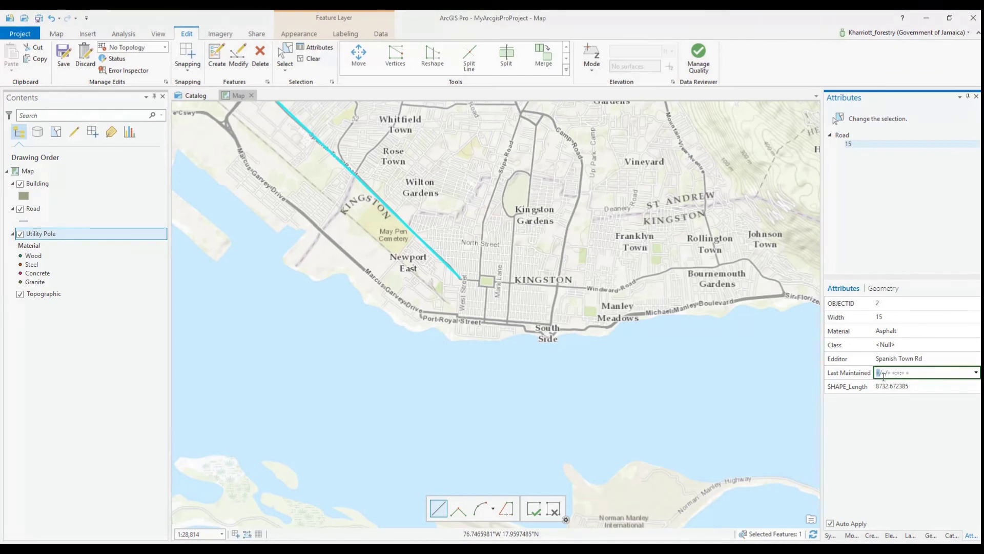
left_click(976, 373)
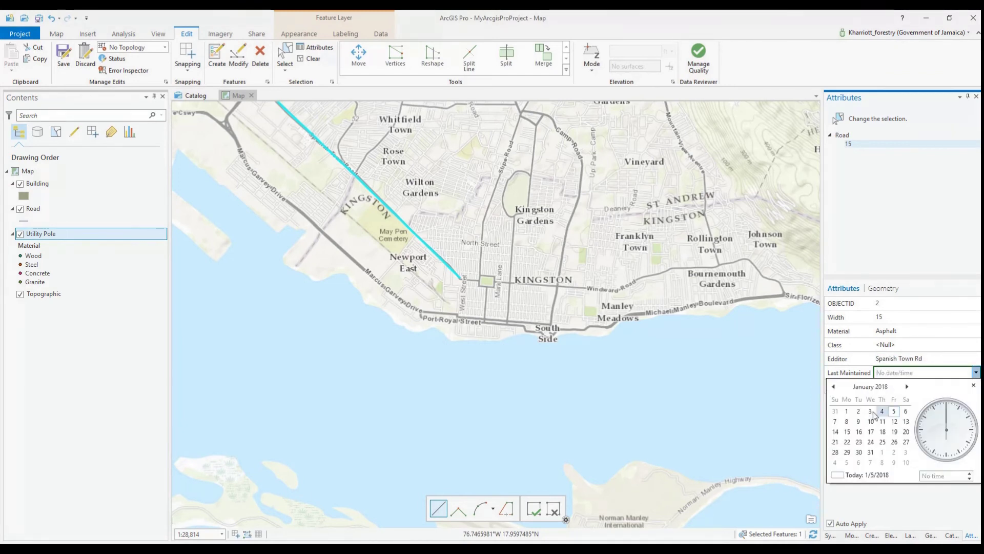
left_click(834, 387)
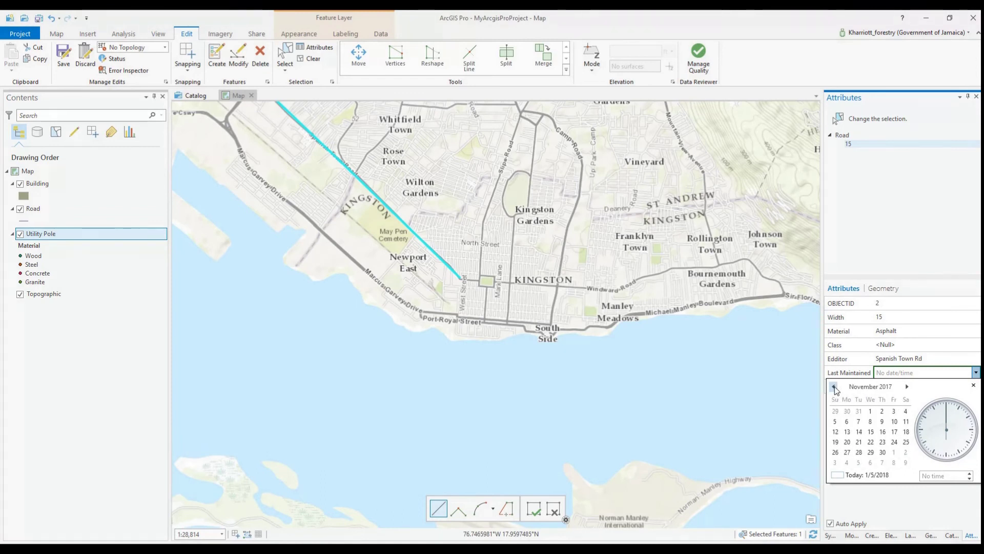
left_click(834, 386)
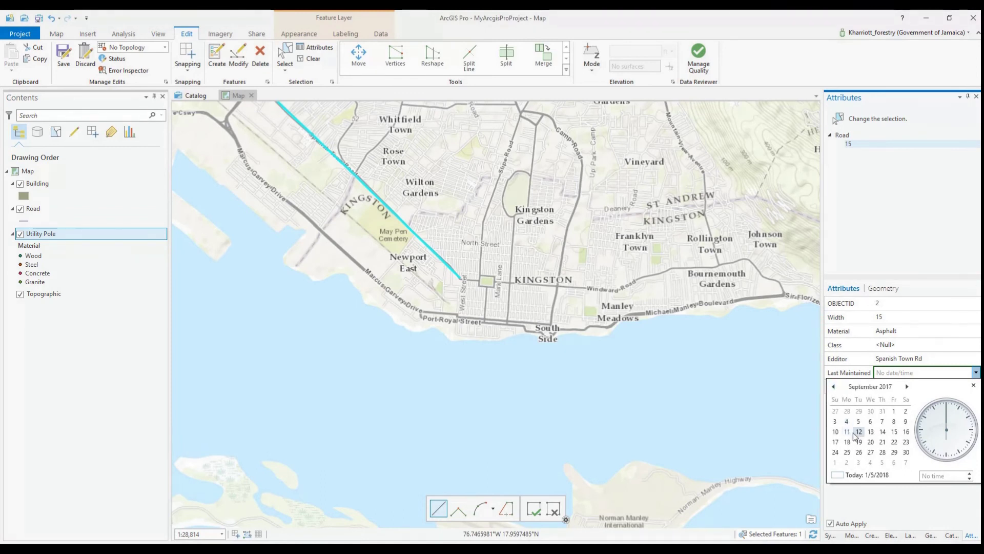
left_click(846, 442)
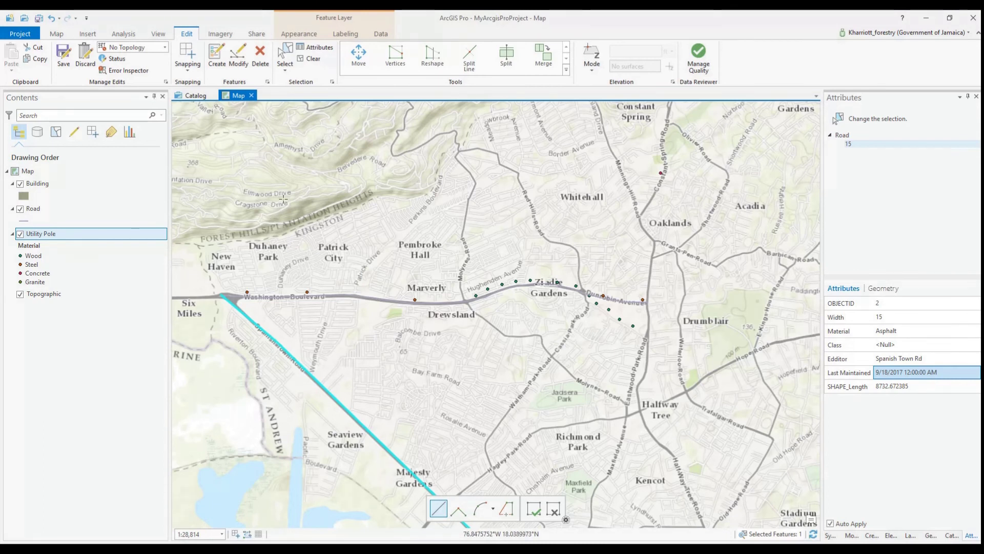
left_click(61, 55)
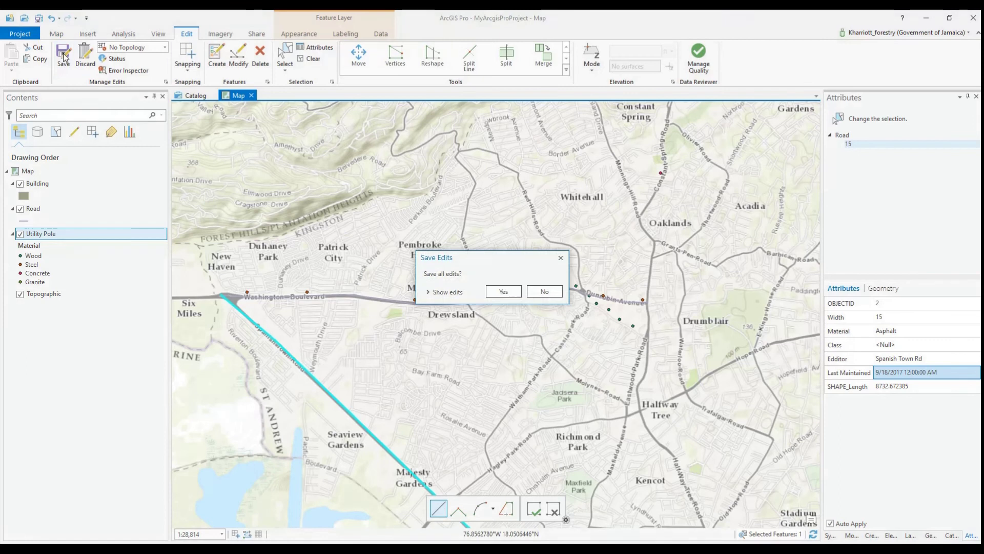
left_click(504, 291)
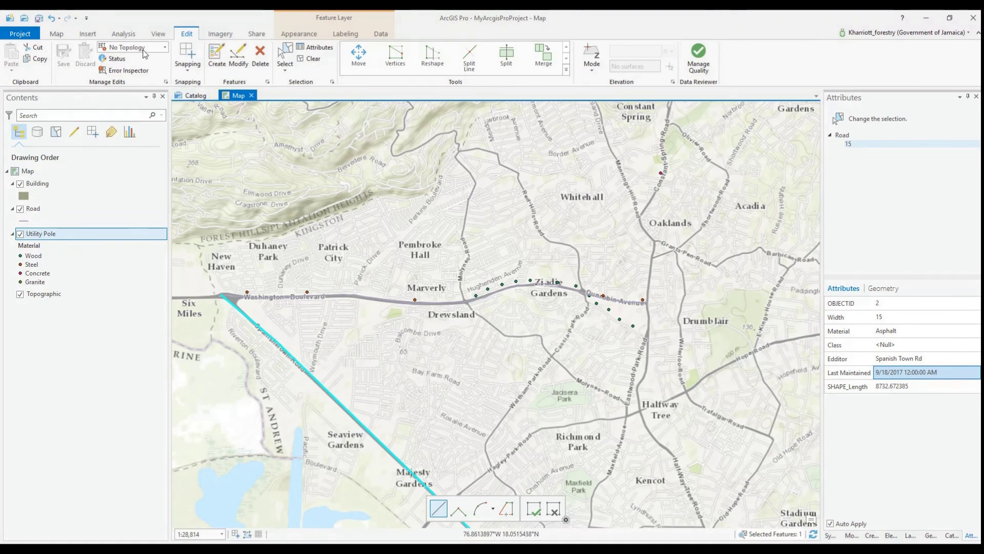
Step: Digitize the building footprint polygon north of Dunrobin Avenue
left_click(57, 34)
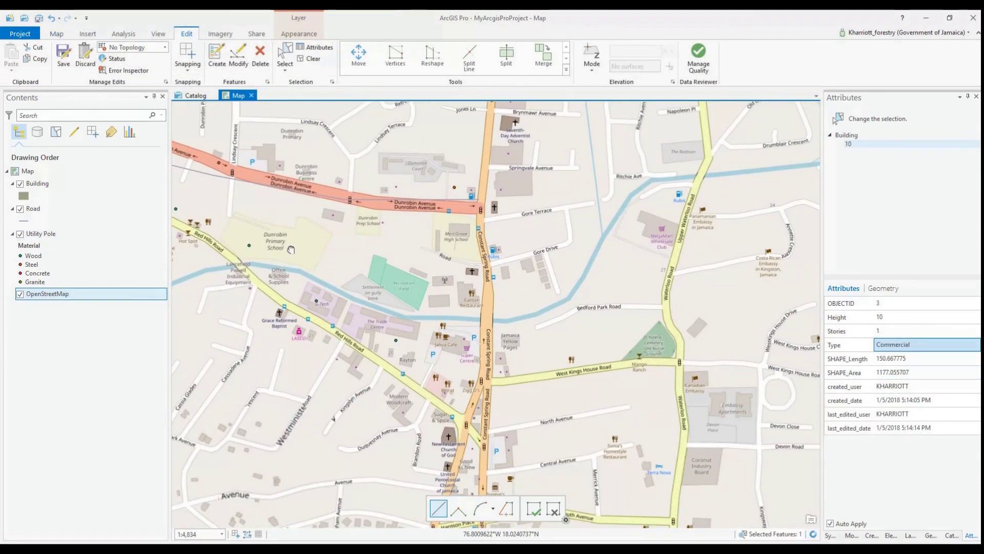
left_click_drag(292, 263, 296, 272)
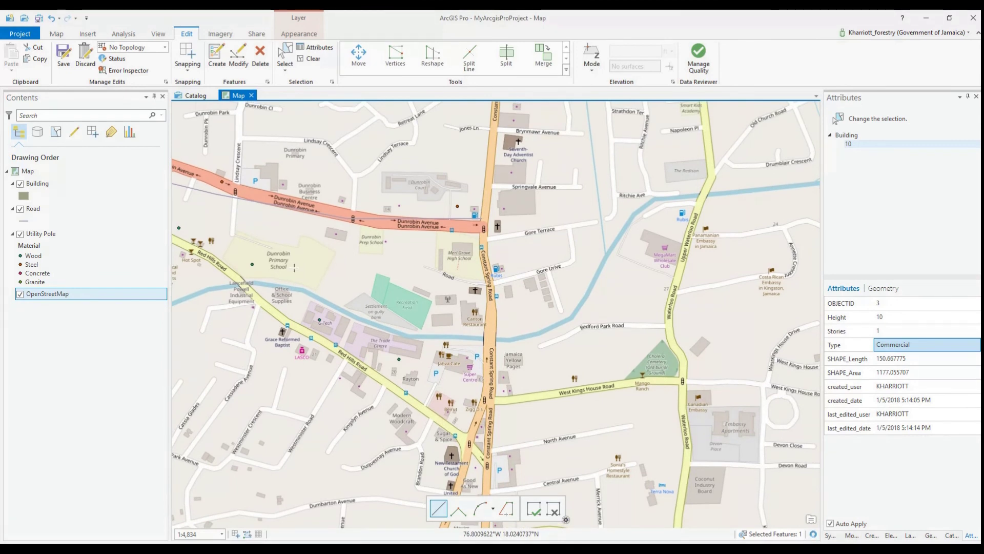
left_click(382, 191)
left_click(417, 200)
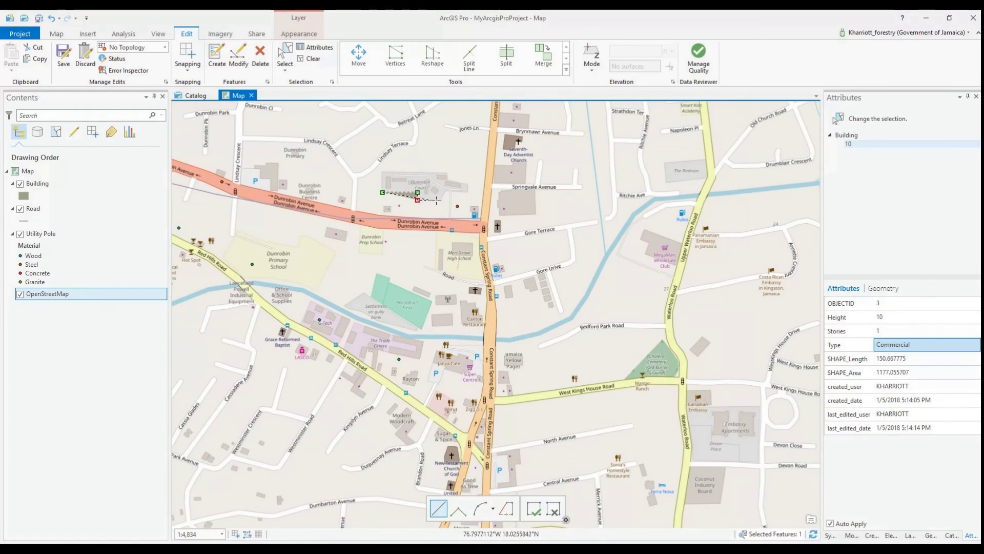
left_click(439, 200)
left_click(444, 188)
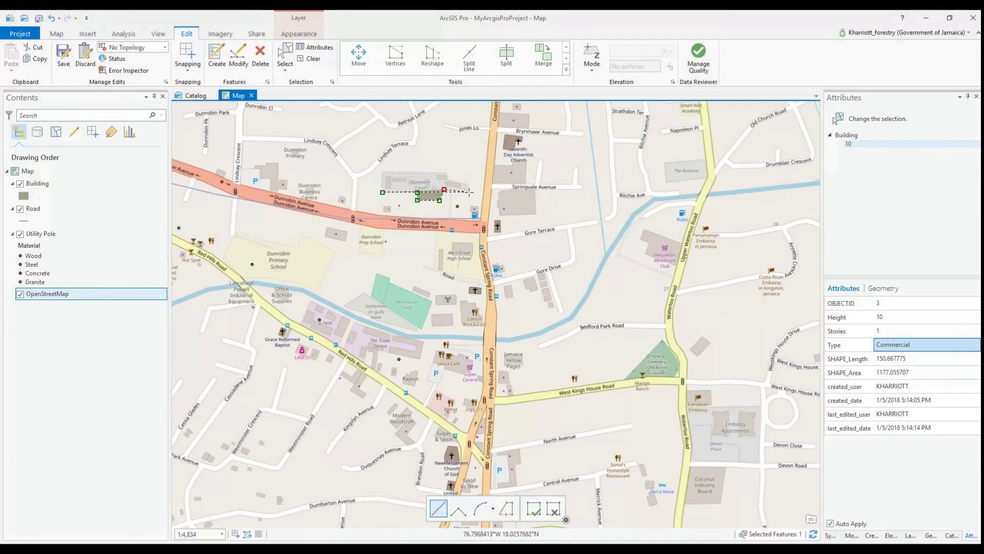
left_click(468, 192)
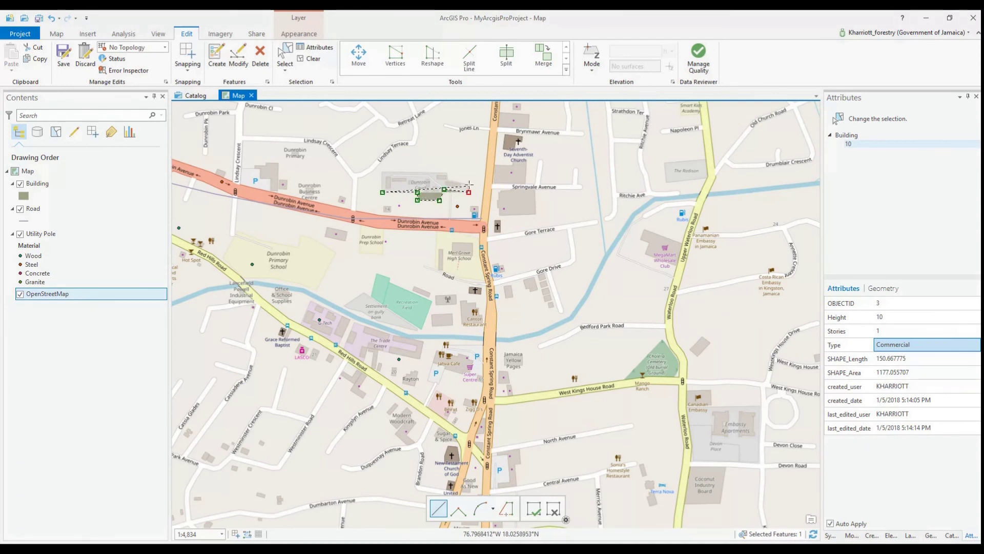
left_click(445, 172)
double_click(380, 169)
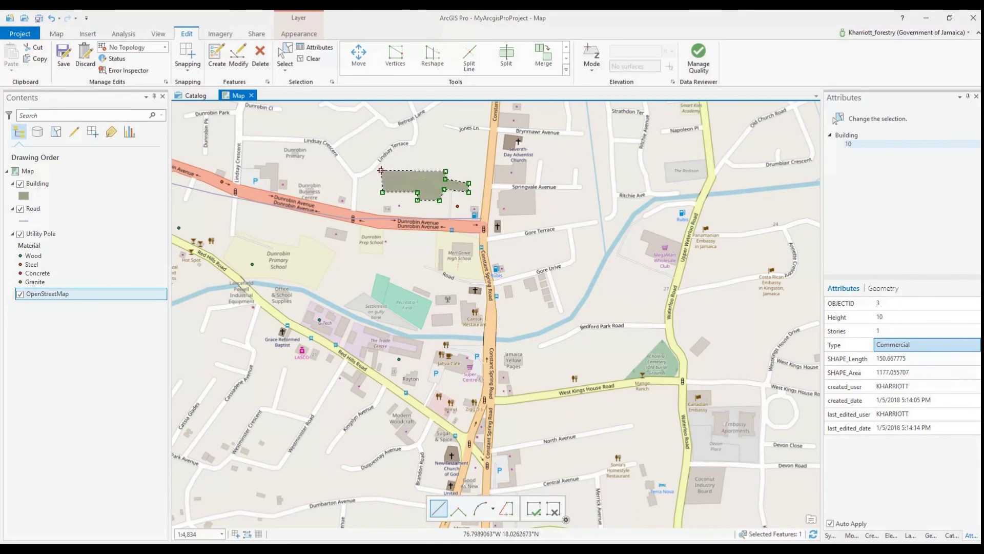
Step: Enter Height 30, Stories 3 and Type Residential for the new building
left_click(889, 319)
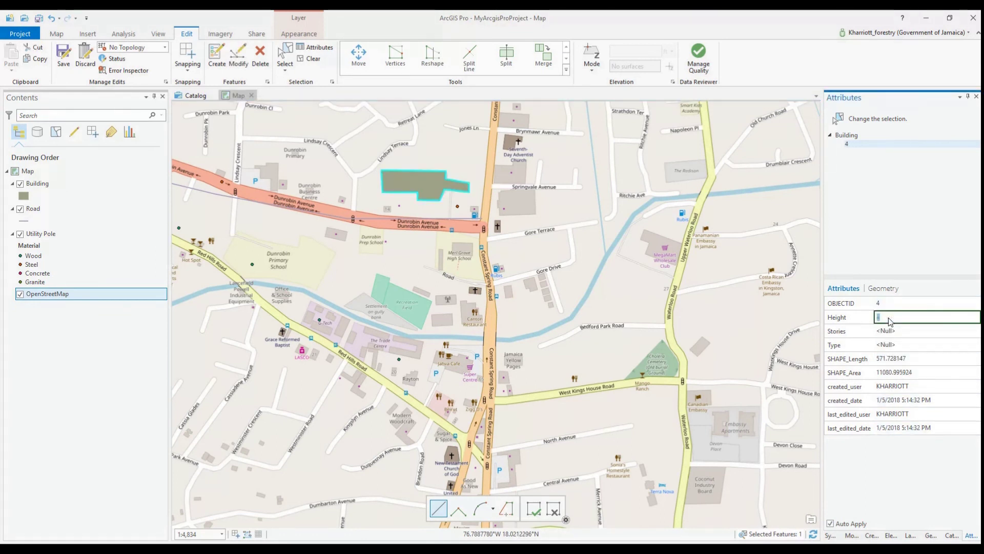
type("3")
left_click(893, 338)
left_click(890, 319)
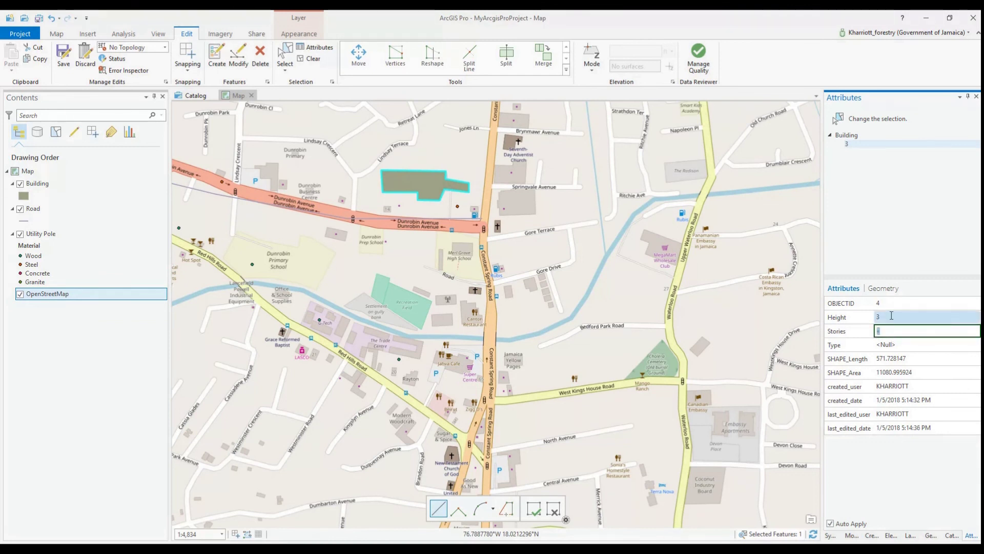
type("0")
left_click(892, 330)
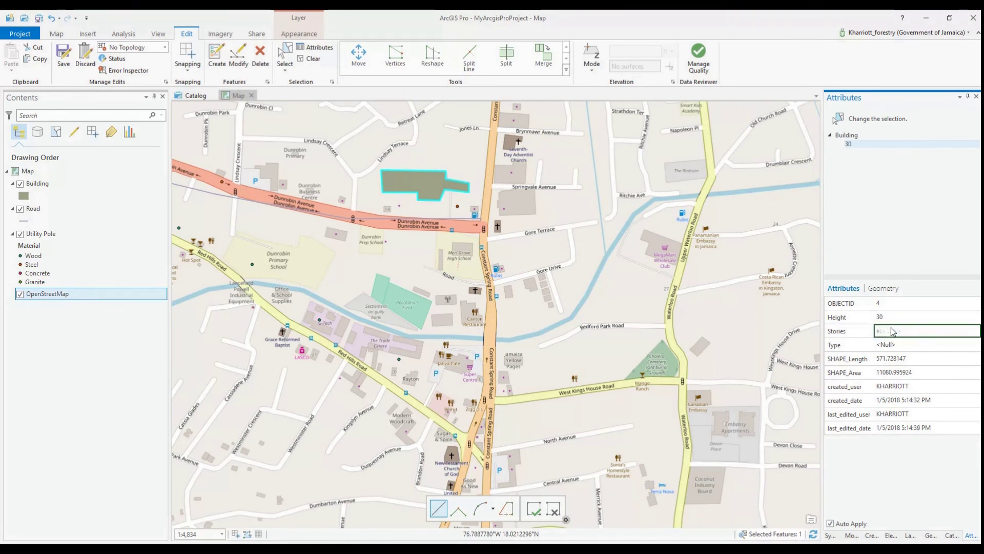
type("3")
left_click(893, 345)
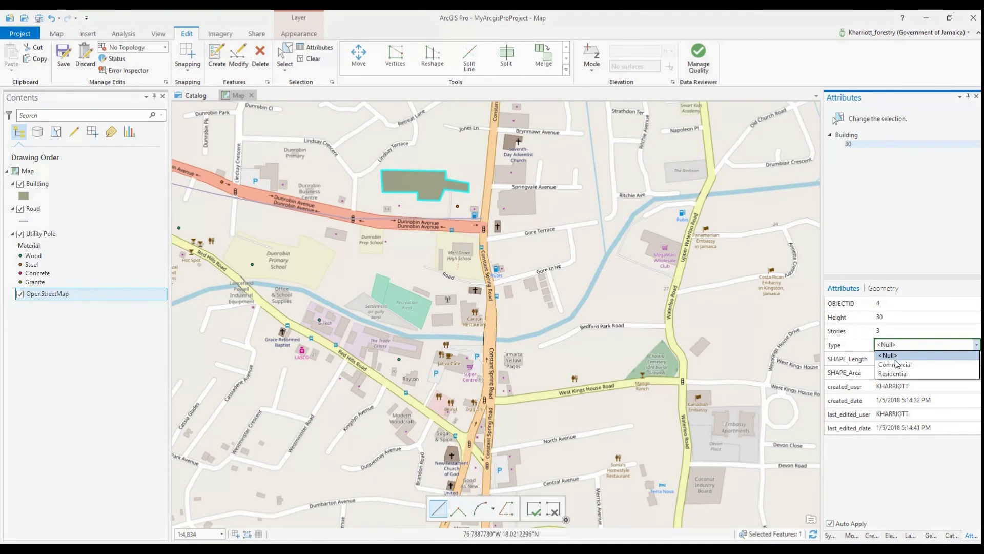
left_click(896, 374)
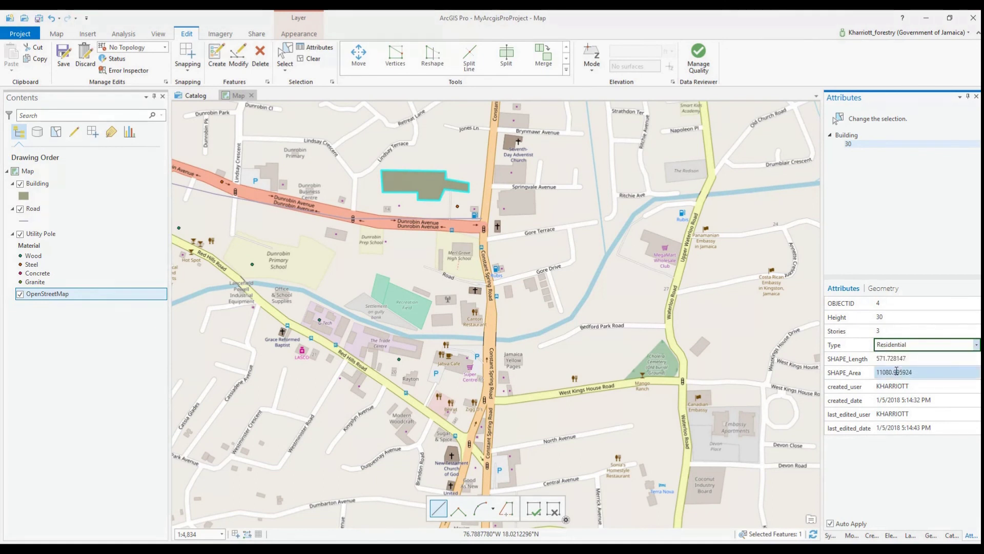
Step: Save and confirm the pending edits for the new Residential building
left_click(65, 55)
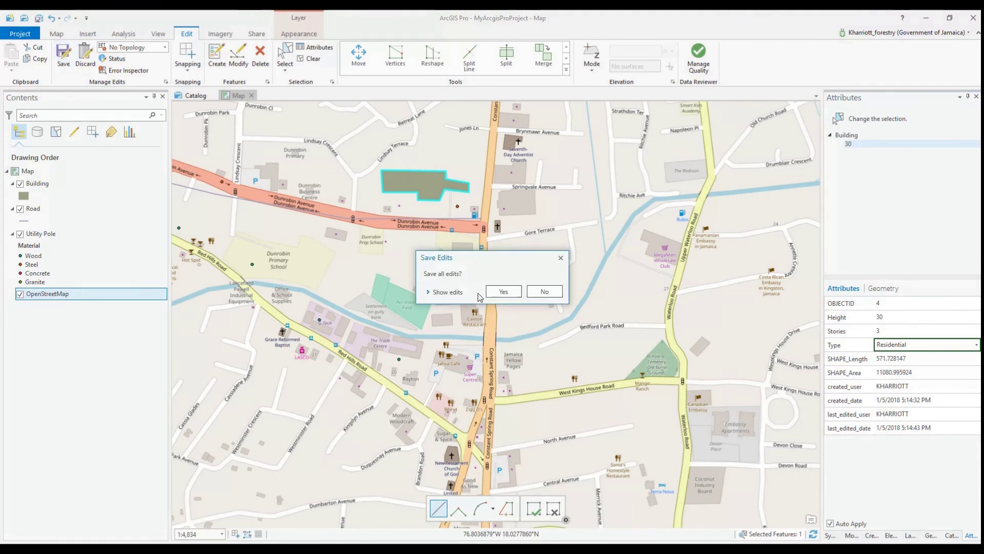
left_click(501, 293)
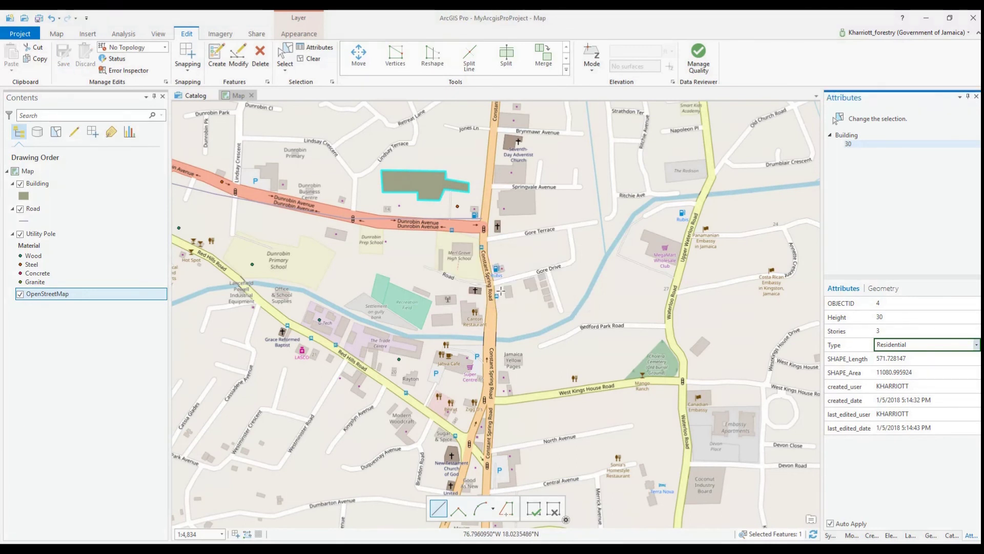